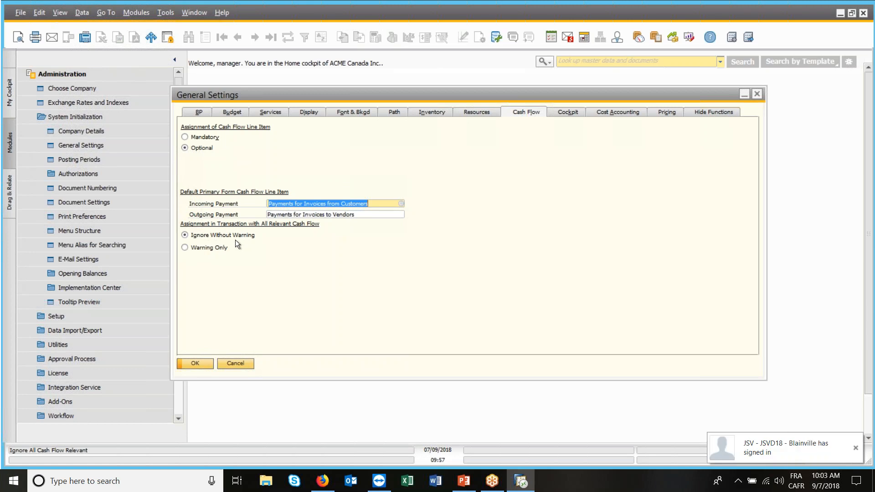
Try the Warning Only option for transactions with all relevant cash flow, and close General Settings without saving
click(185, 249)
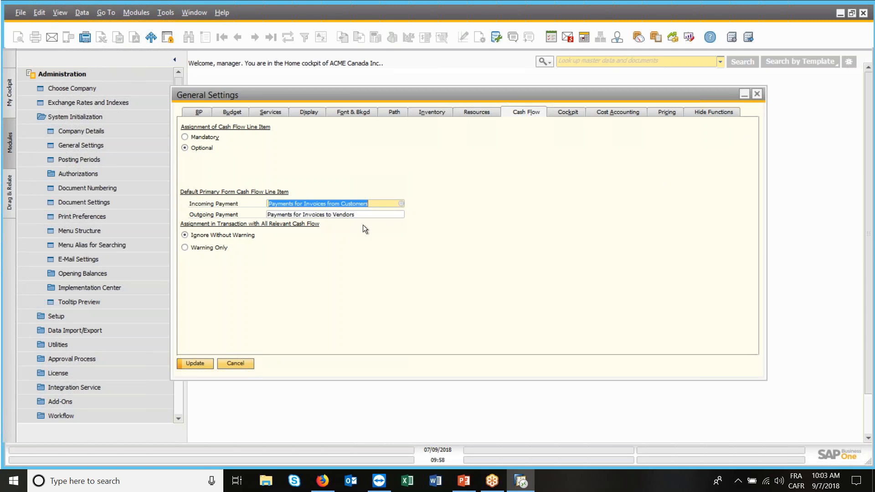
click(758, 95)
click(391, 272)
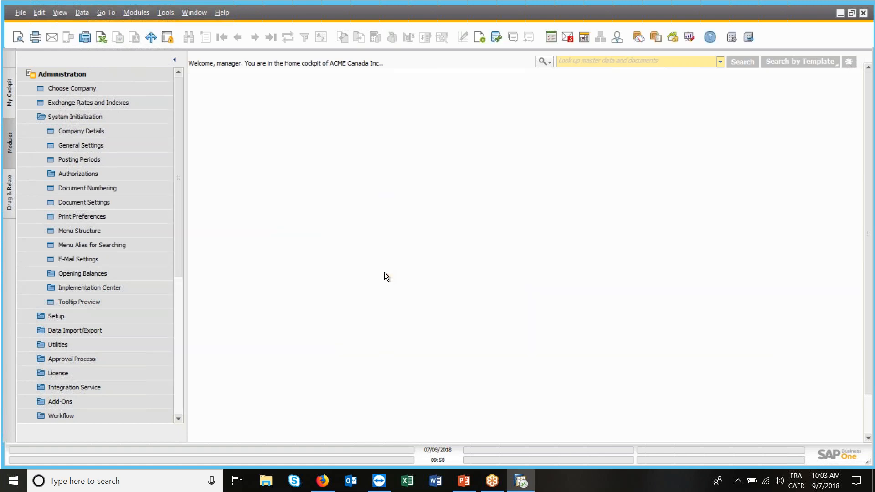
Open the Chart of Accounts in Financials and display the Cash at Bank - Savings account's properties
click(90, 116)
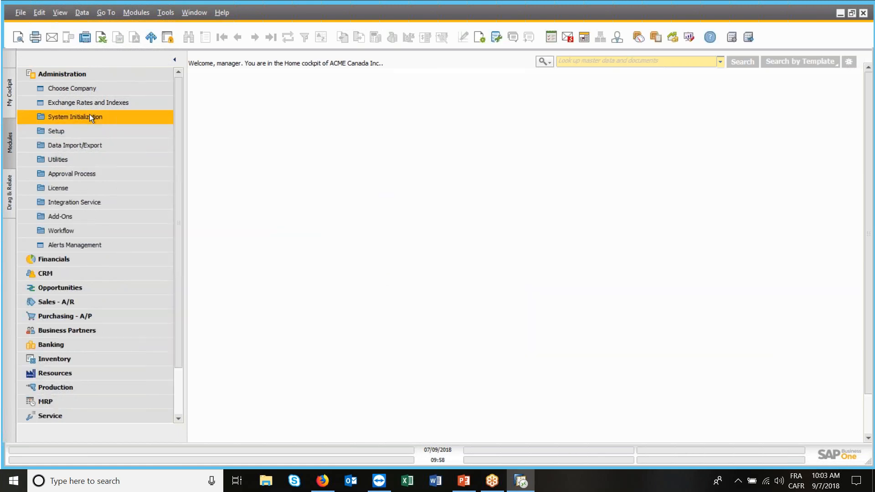
click(76, 258)
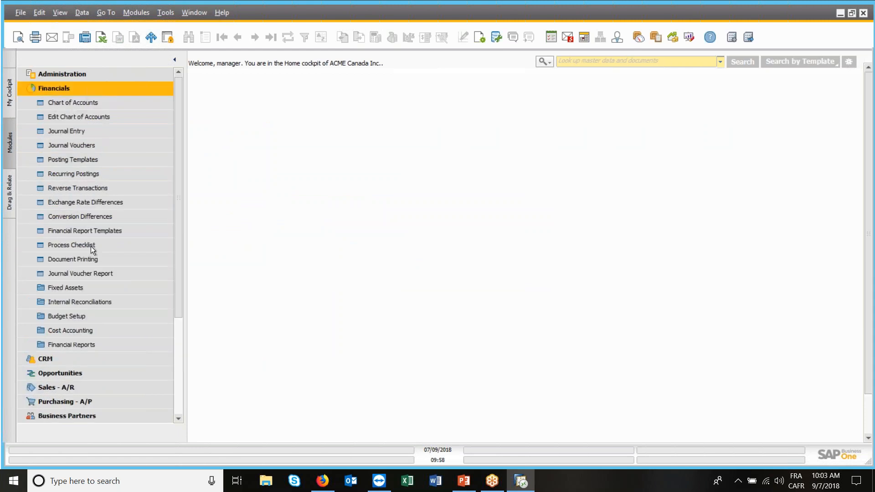
click(83, 104)
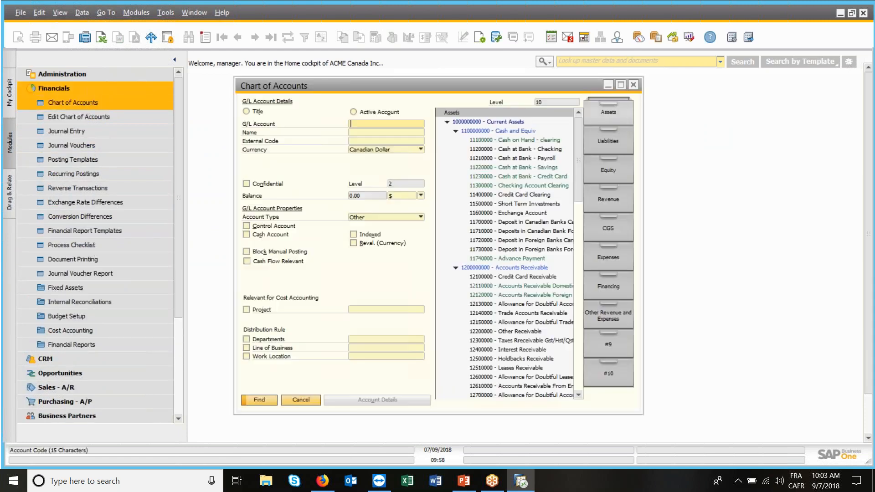
click(532, 168)
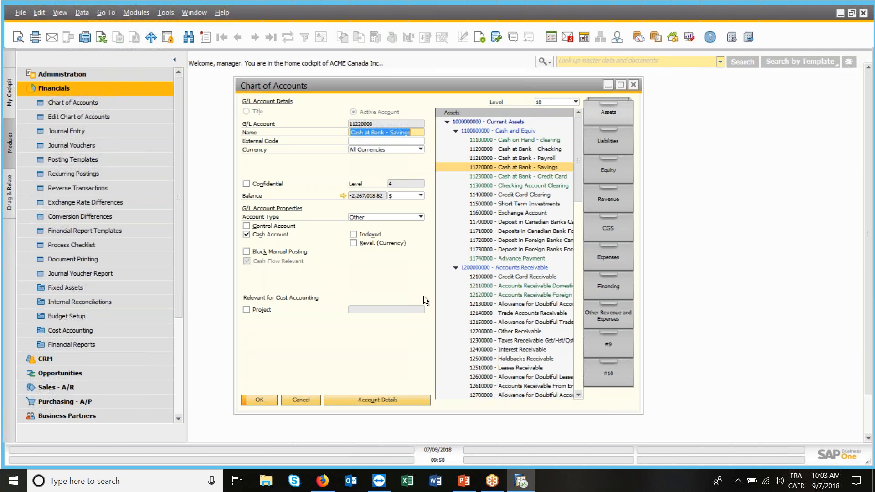
Try marking the Other Receivable account as Cash Flow Relevant, and close the Chart of Accounts without saving
click(516, 333)
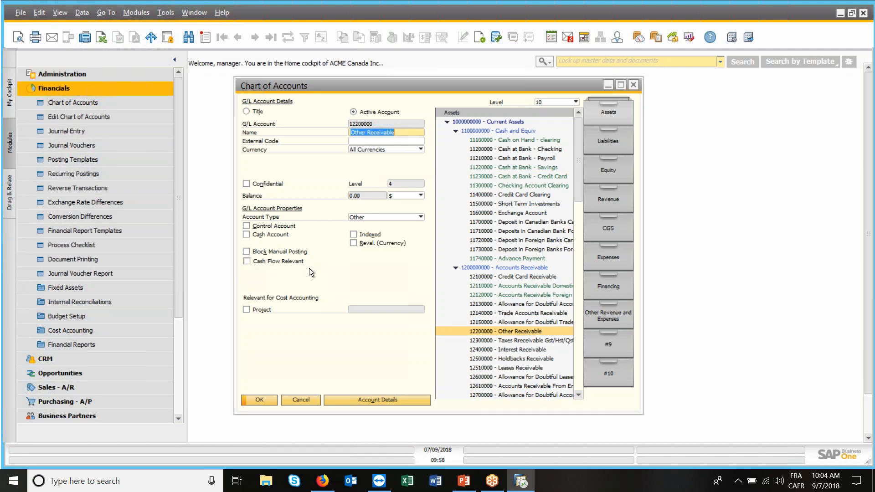
click(247, 261)
click(303, 402)
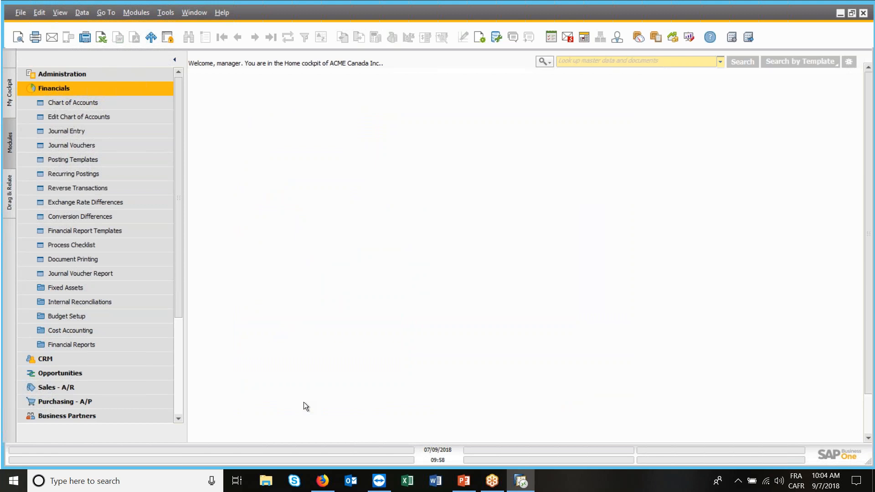
Open the selection criteria of the Cash Flow report among the Financial reports
click(96, 91)
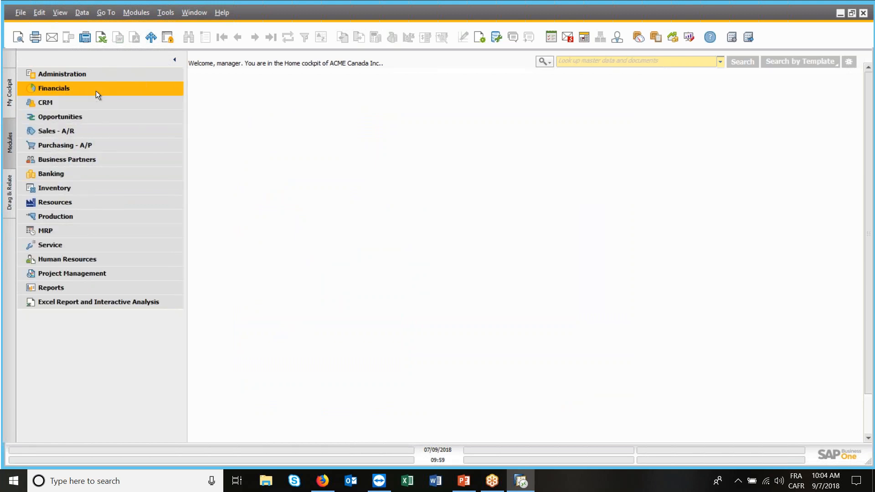
click(96, 91)
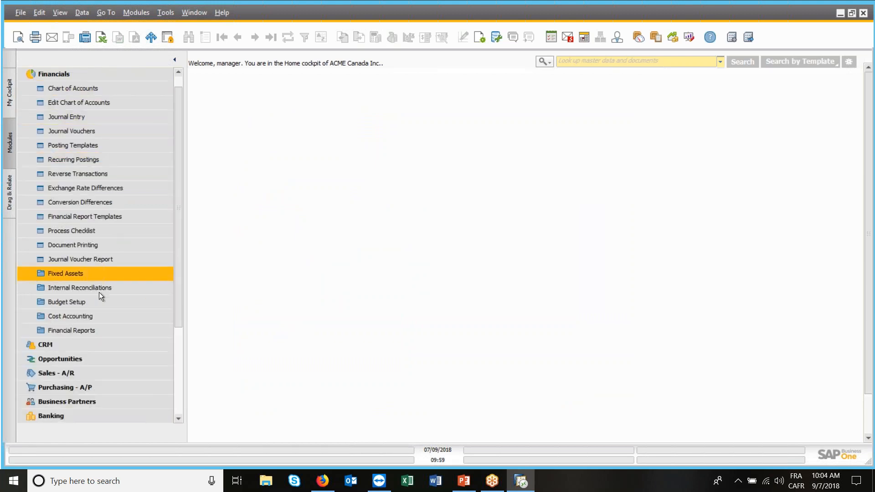
click(99, 328)
scroll(141, 240, down, 2)
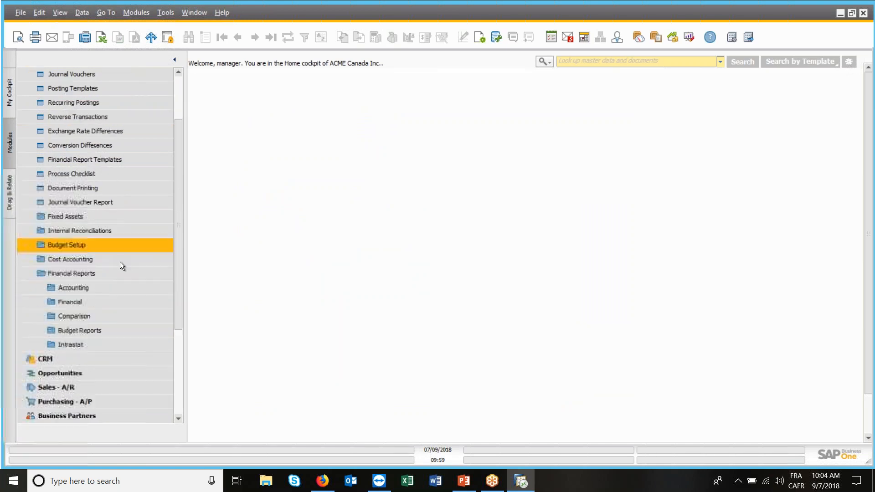
click(93, 302)
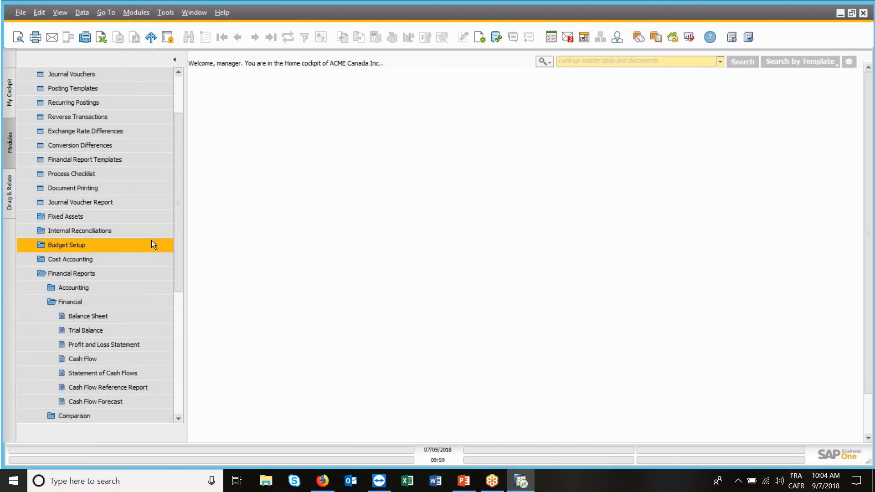
scroll(151, 241, down, 1)
scroll(133, 265, down, 2)
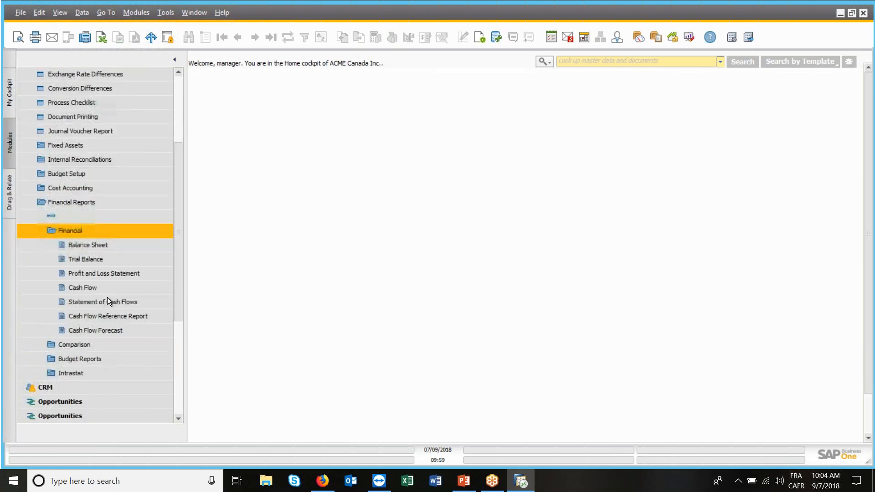
click(95, 274)
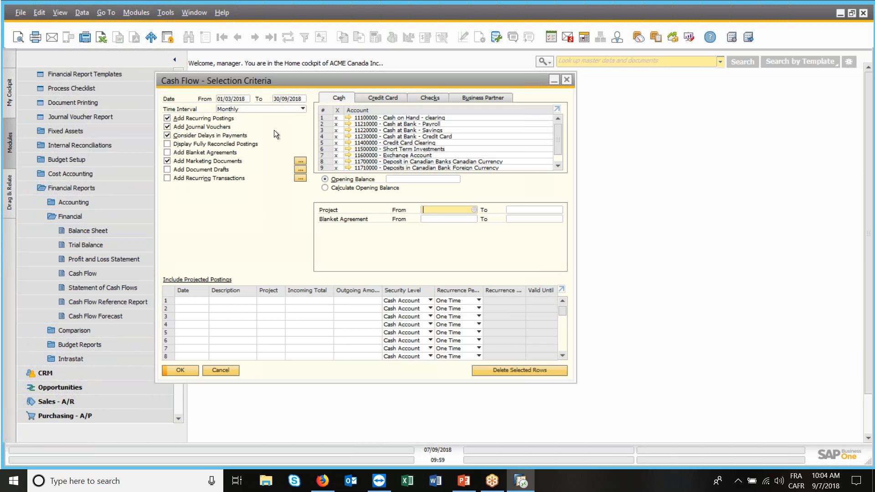
Set the time interval to Monthly and add marketing documents of the types Purchase Orders and Sales Orders
click(294, 110)
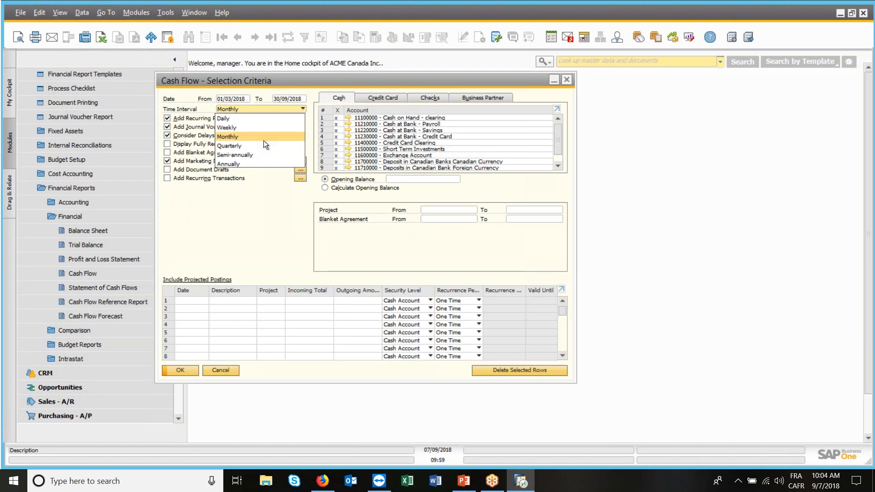
click(243, 137)
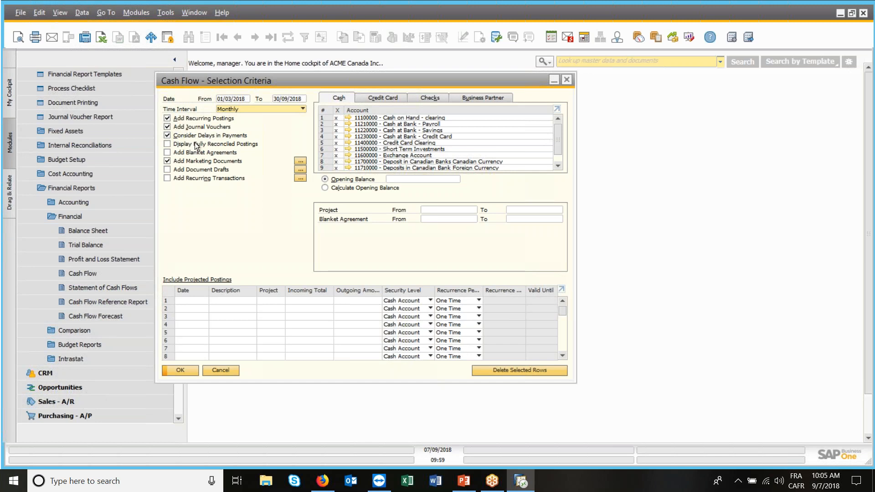
click(166, 160)
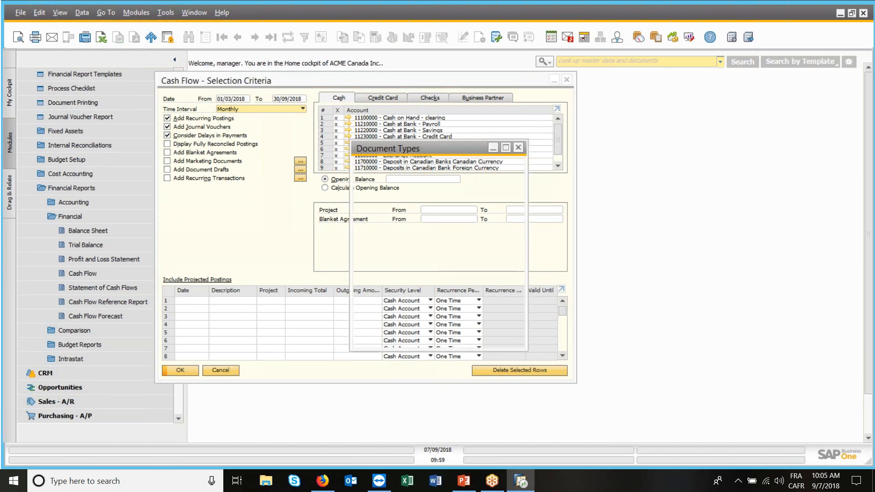
click(362, 176)
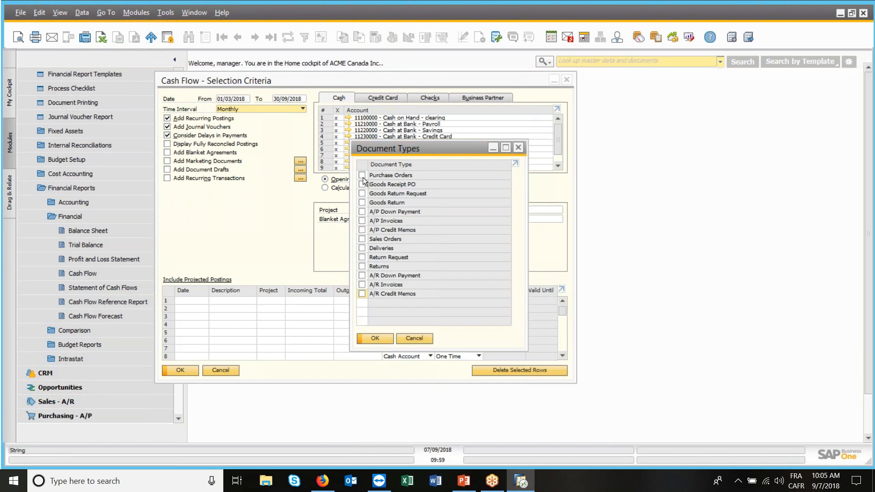
click(362, 240)
drag(413, 142, 416, 130)
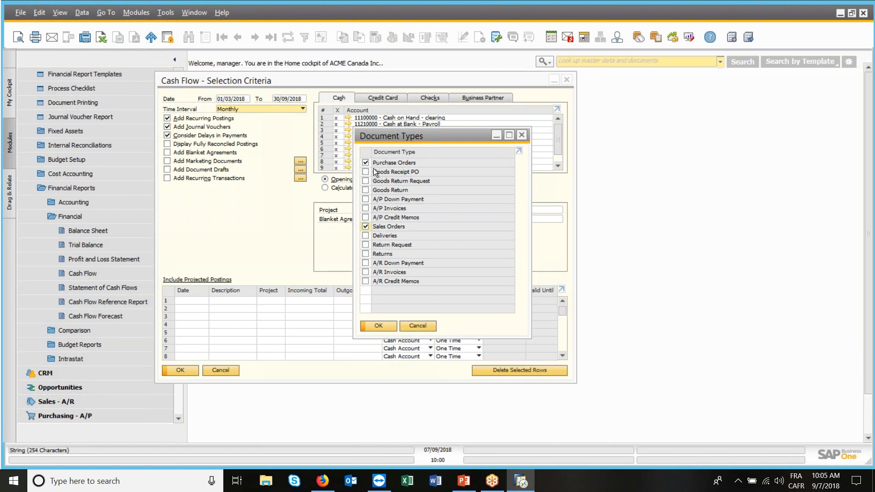
click(378, 326)
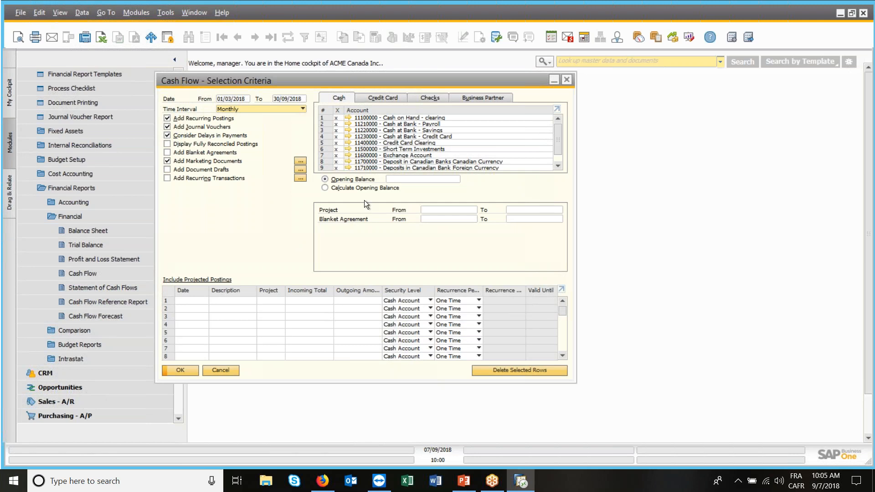
Run the Cash Flow report in a maximized window and expand all periods to review their transactions and forecasts
click(190, 370)
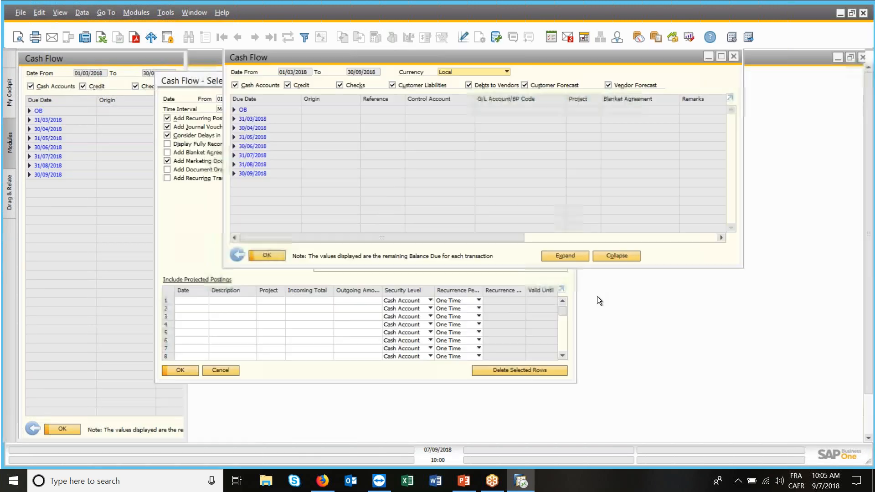
click(721, 56)
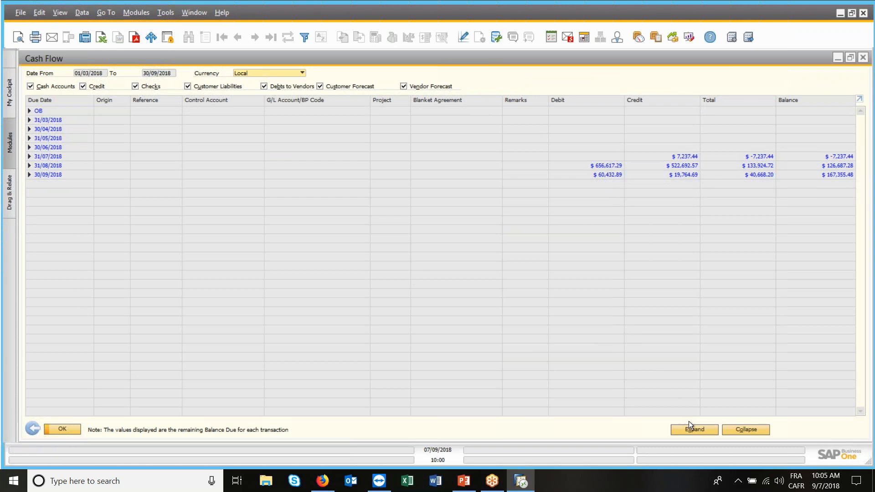
click(697, 431)
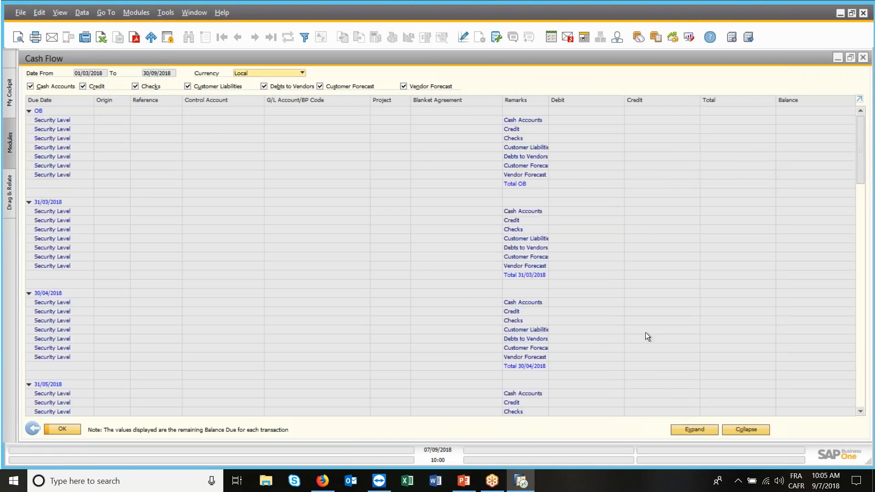
scroll(334, 213, down, 1)
scroll(334, 213, down, 6)
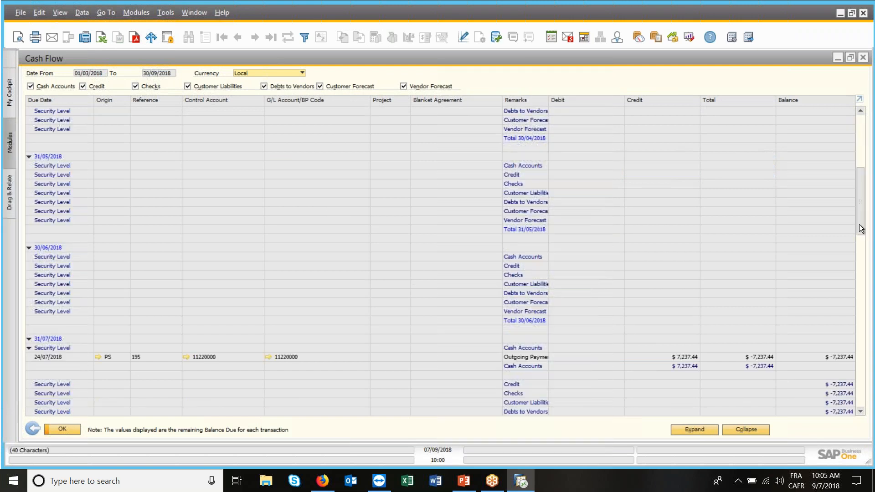
scroll(859, 274, down, 4)
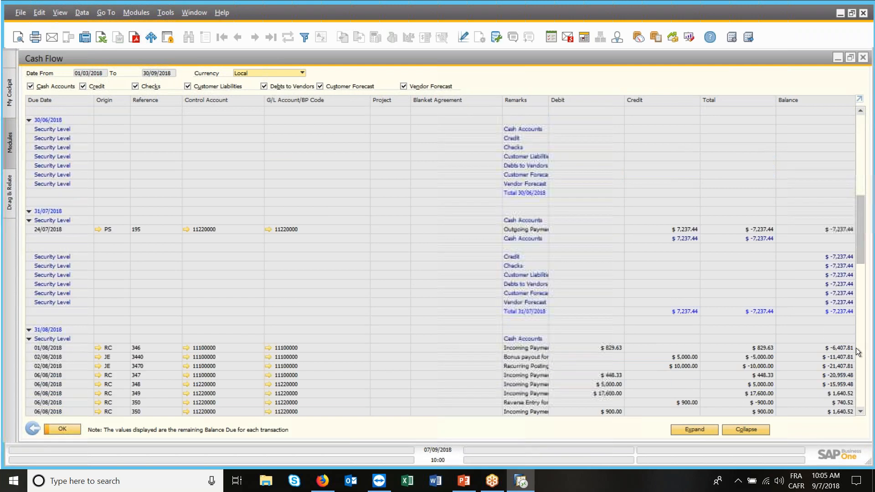
scroll(858, 351, down, 20)
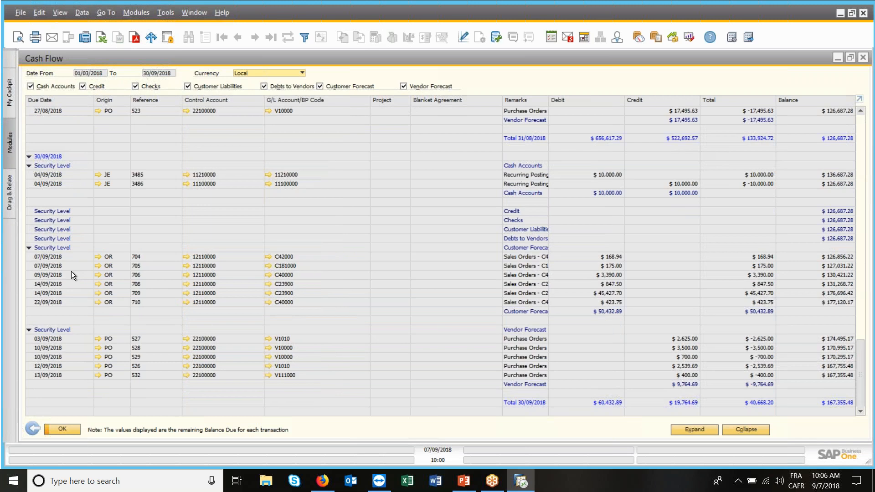
scroll(71, 275, up, 15)
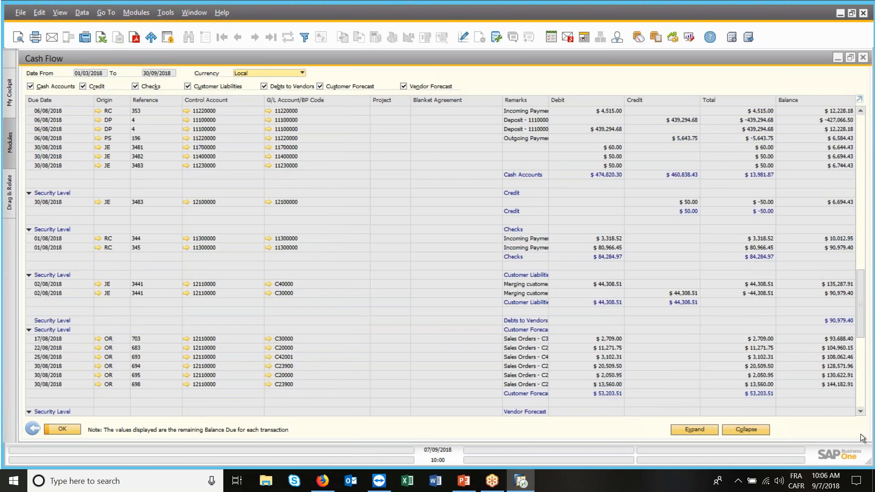
scroll(410, 342, down, 15)
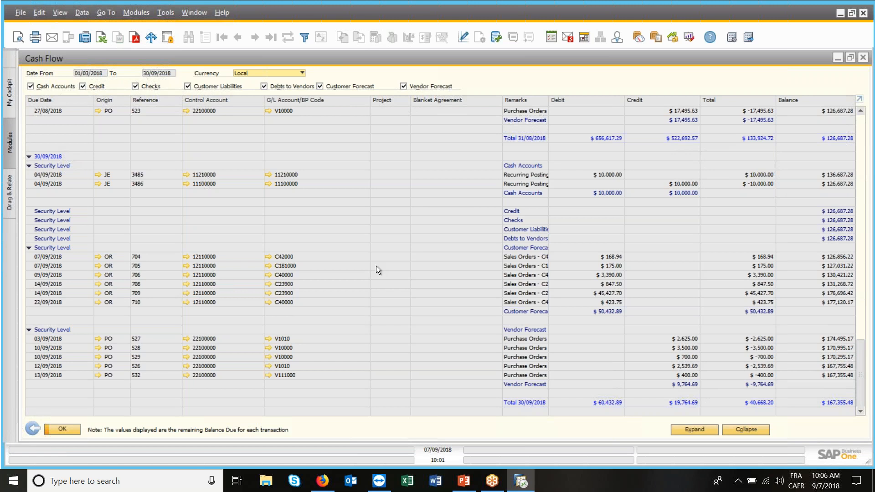
Check the payment terms of the customer on the first 14/09/2018 sales order, and close the Cash Flow report
click(269, 284)
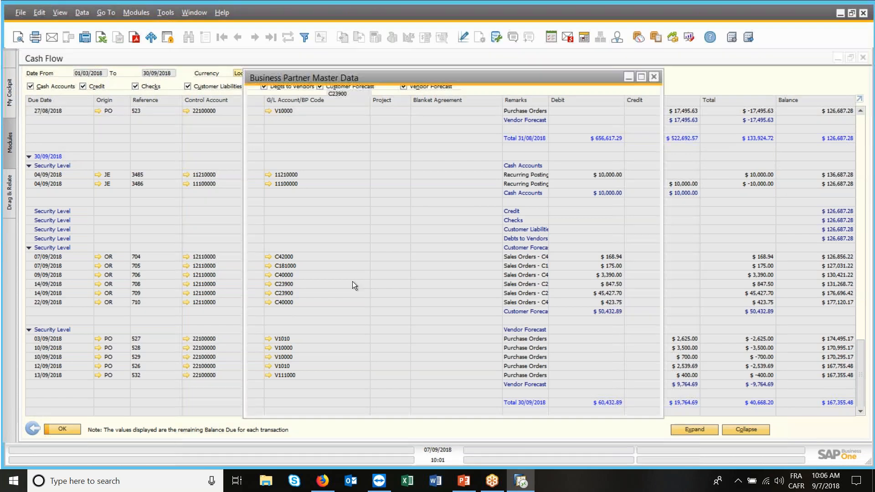
click(408, 161)
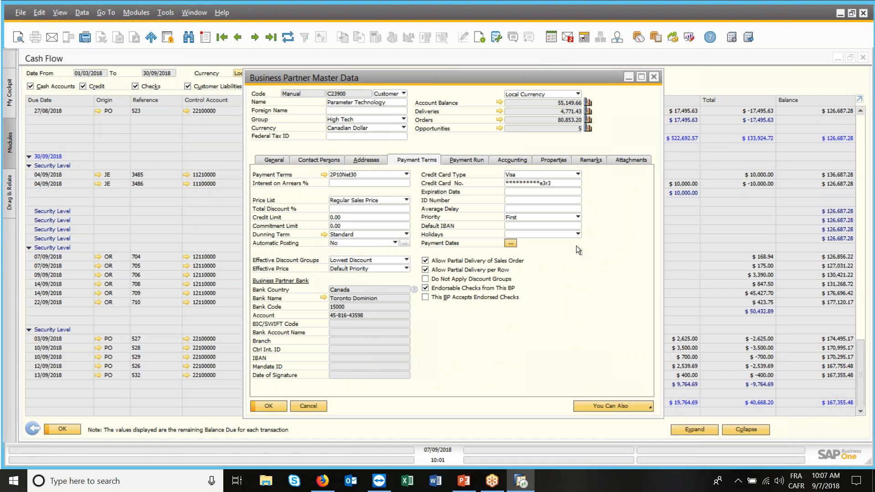
click(270, 405)
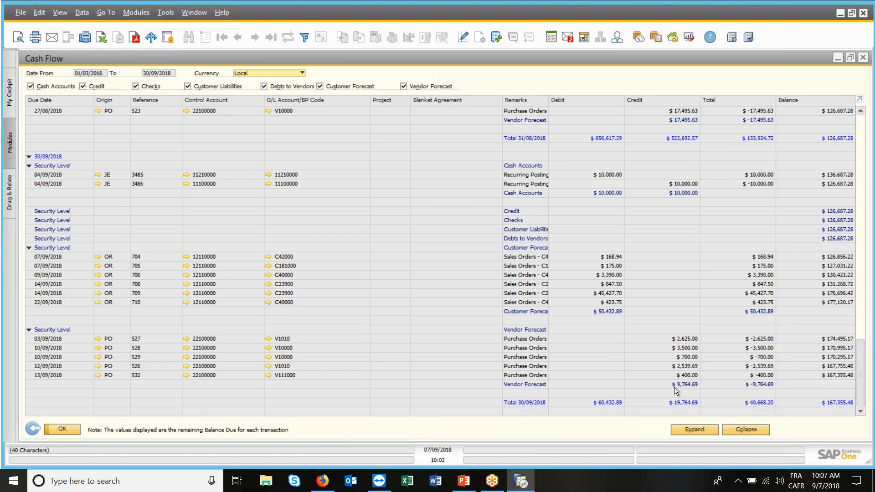
click(32, 430)
click(566, 80)
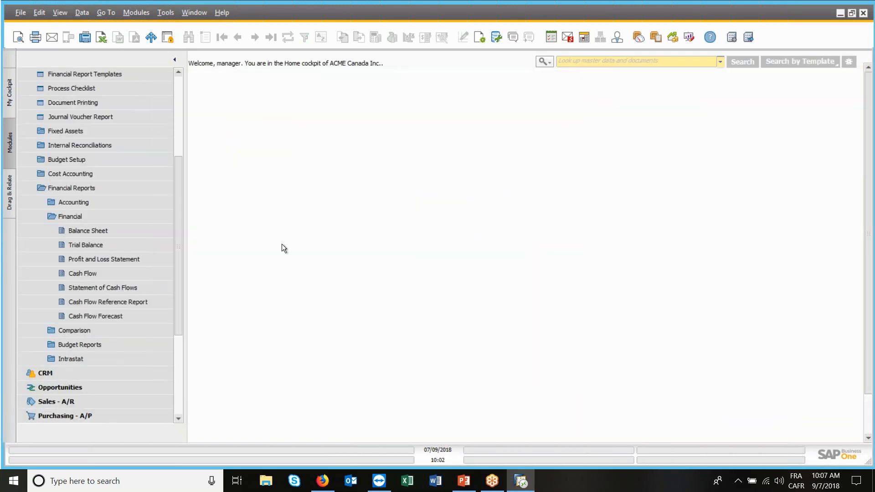
Run the Statement of Cash Flows for 01/01/2018 to 31/12/2018 and review its operating and investing line items
click(124, 290)
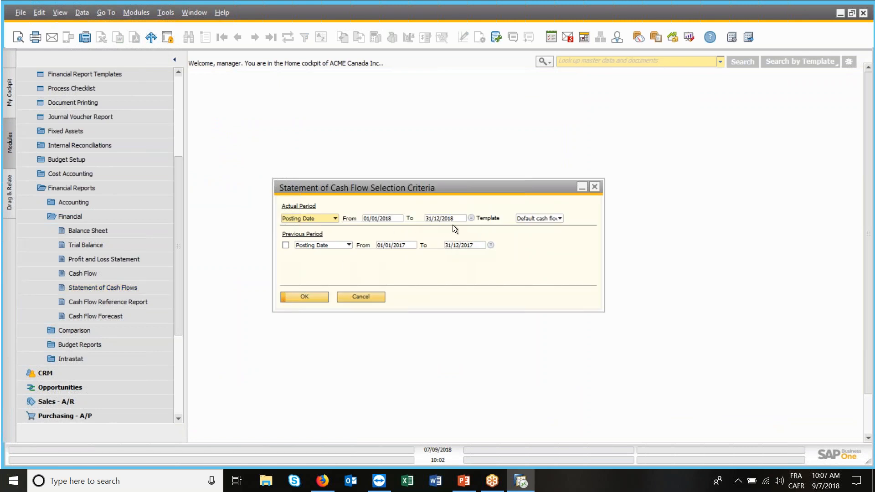
click(304, 298)
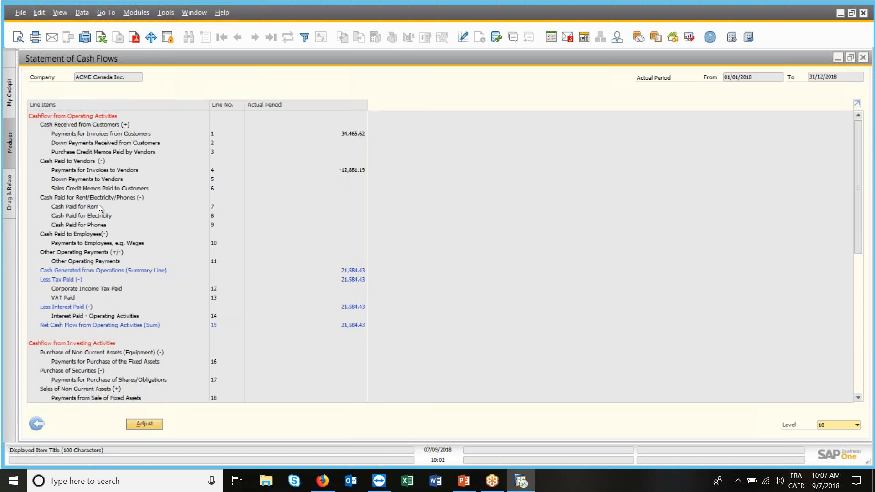
scroll(292, 201, down, 5)
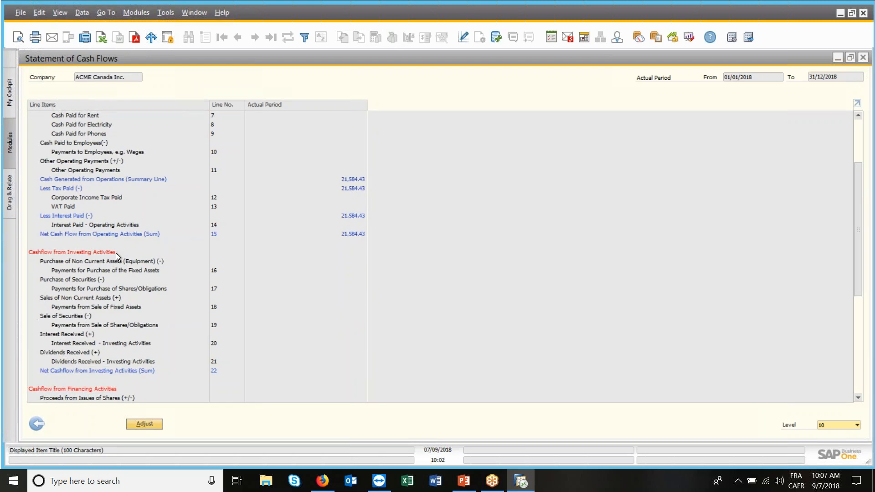
Review the remaining investing and financing items and net cash flow in the Statement of Cash Flows, and close the report and its selection criteria
scroll(116, 253, down, 3)
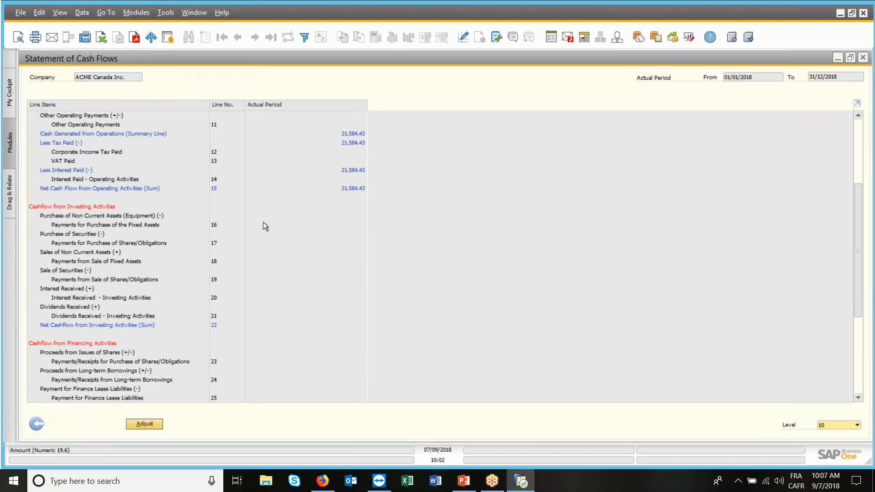
scroll(267, 223, down, 3)
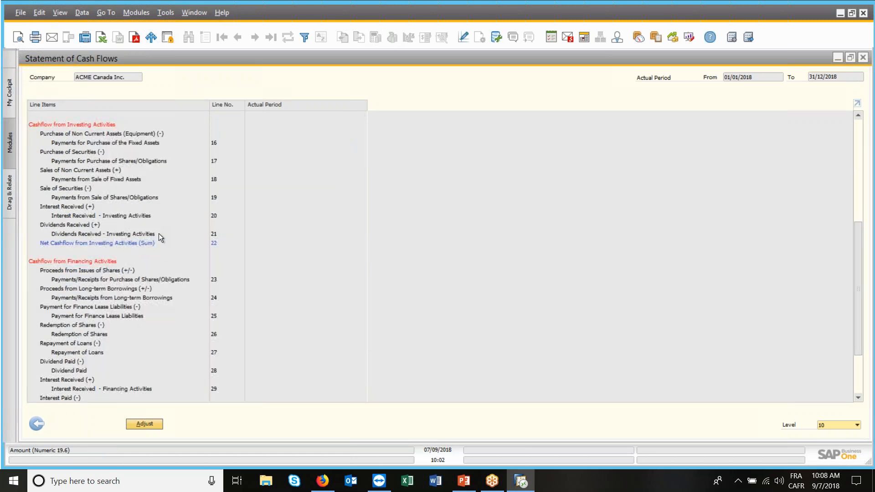
scroll(159, 234, down, 3)
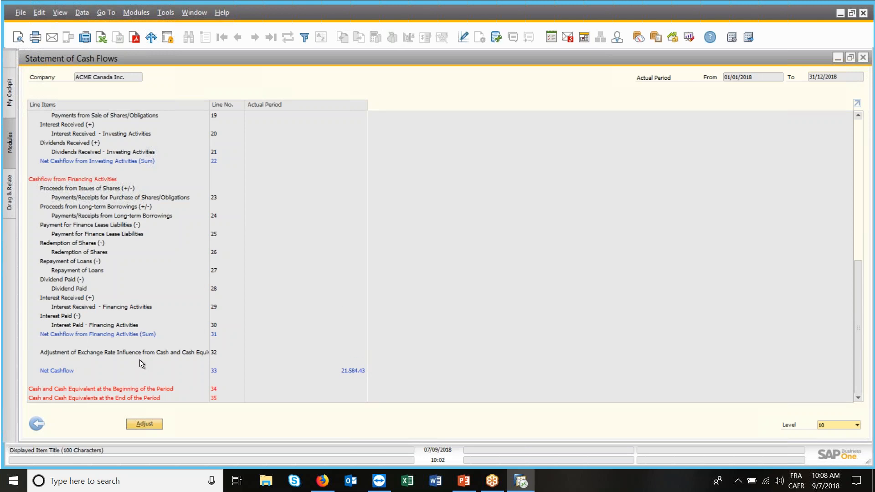
click(42, 422)
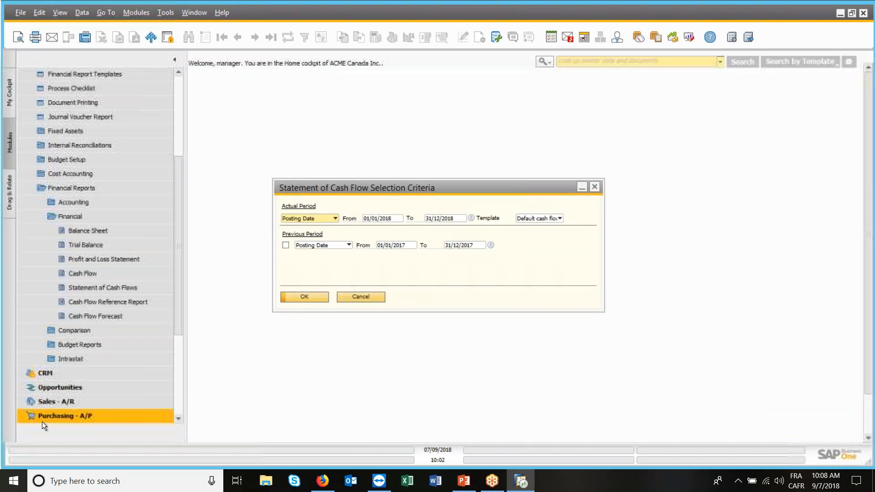
click(594, 188)
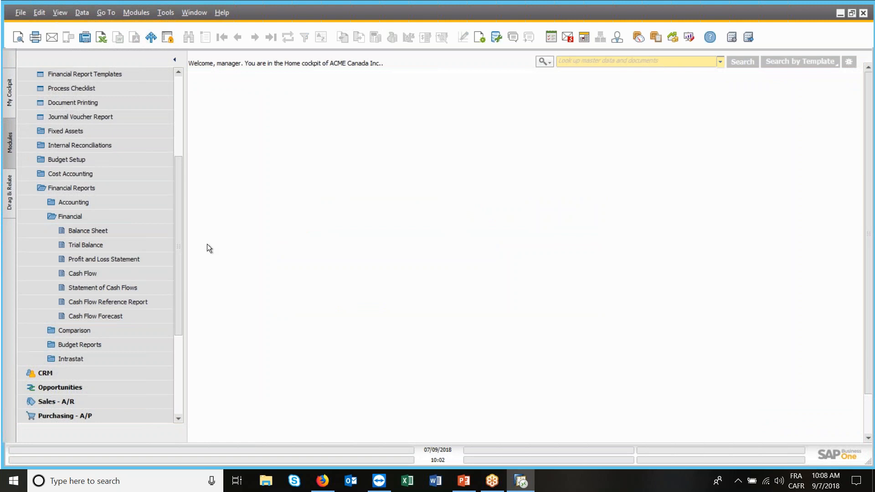
View the selection criteria of the Cash Flow Reference Report and close them without running the report
click(113, 316)
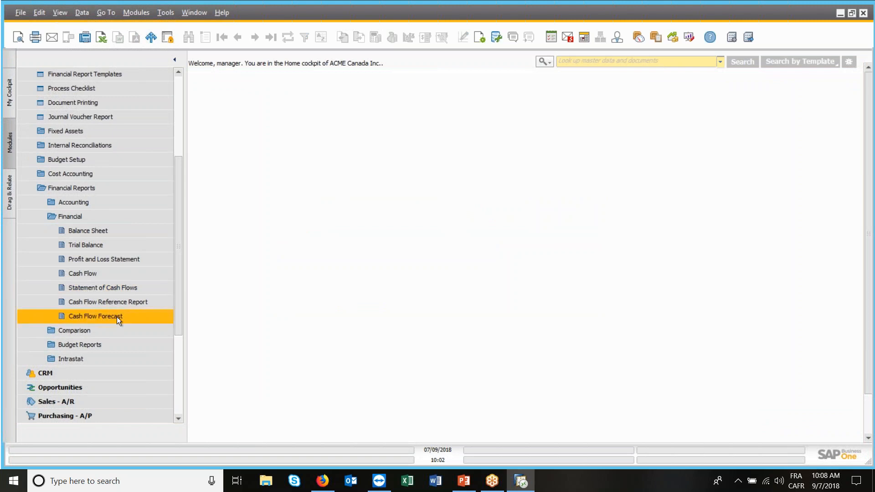
click(137, 301)
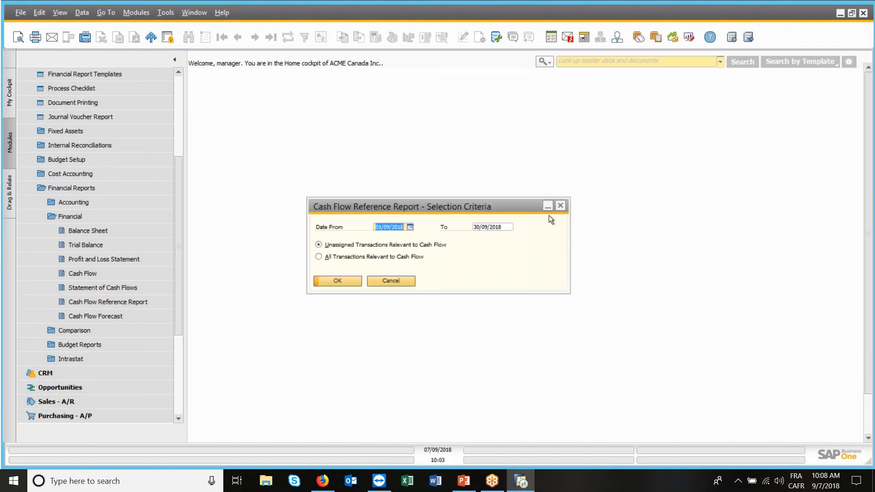
click(560, 205)
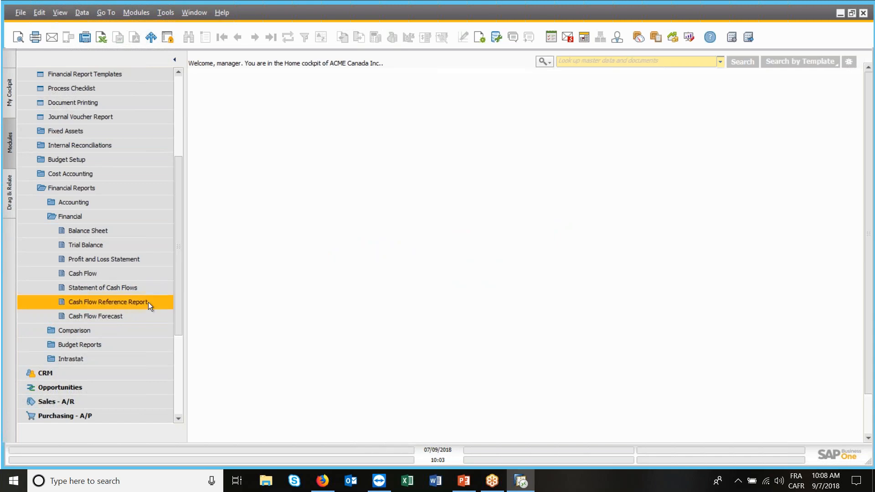
Open the Cash Flow Forecast, shorten its period to 07/09/2018–28/11/2018, and inspect the weekly outgoing amounts in the chart
click(107, 318)
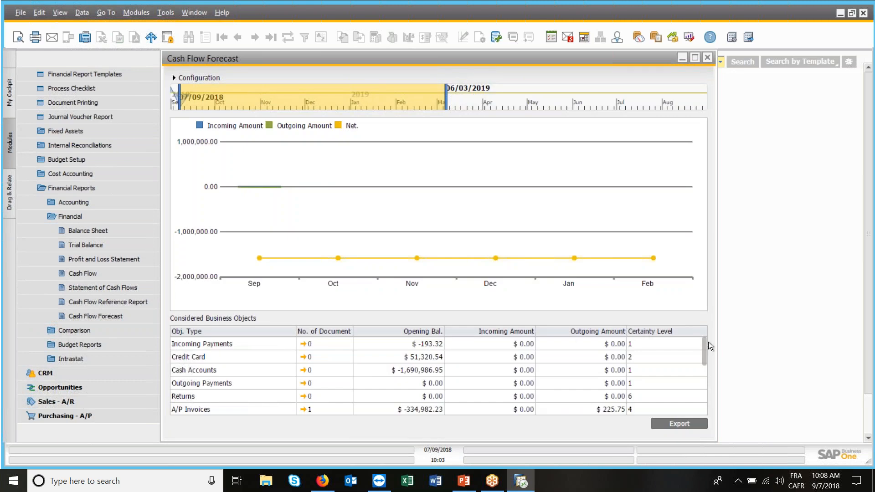
drag(447, 100, 299, 94)
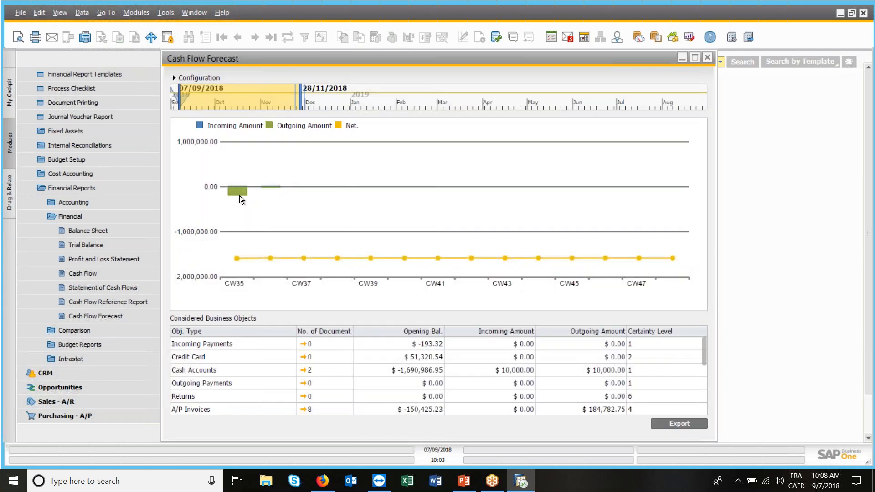
mouse_move(242, 194)
mouse_move(271, 182)
Check the selection criteria of the Cash Flow report and the Cash Flow Reference Report, closing each without running it
click(102, 276)
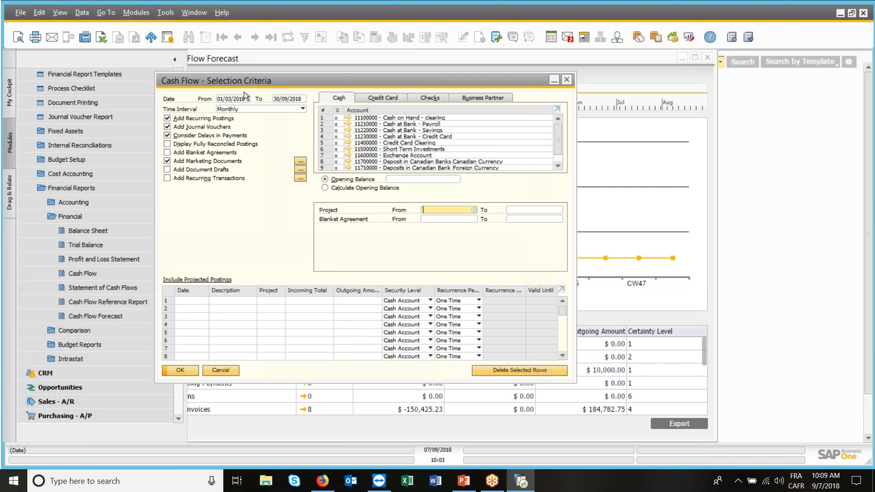
click(225, 370)
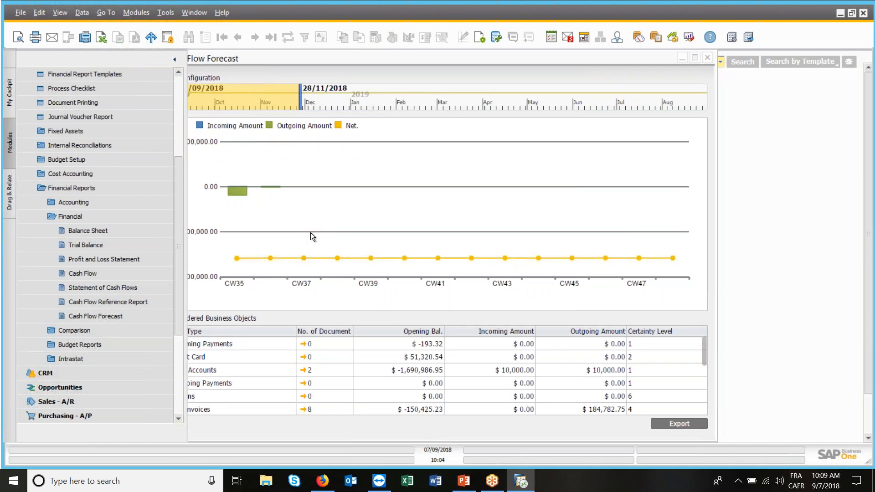
click(131, 304)
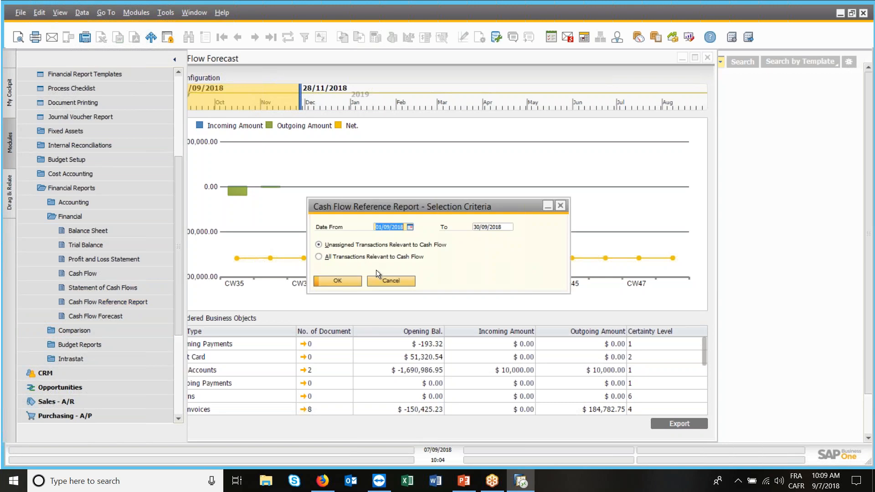
click(349, 259)
click(561, 206)
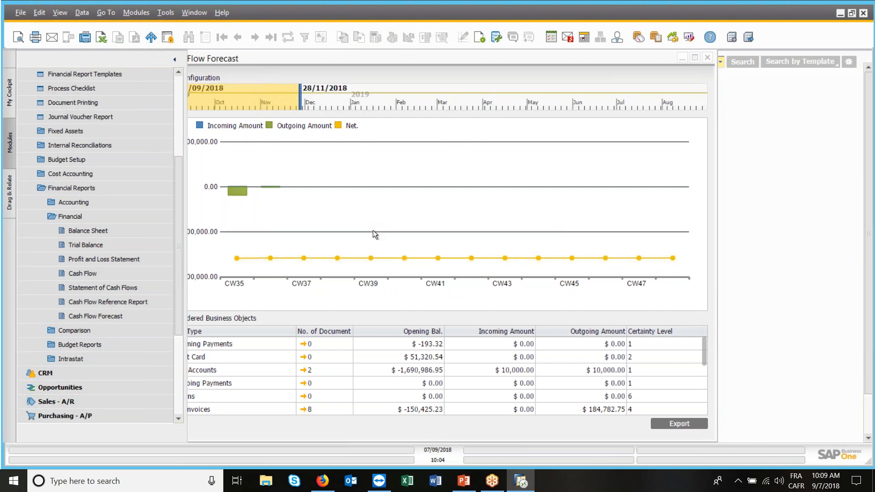
Review the considered business objects and their certainty levels in the Cash Flow Forecast, down to the Delivery row
scroll(666, 400, down, 5)
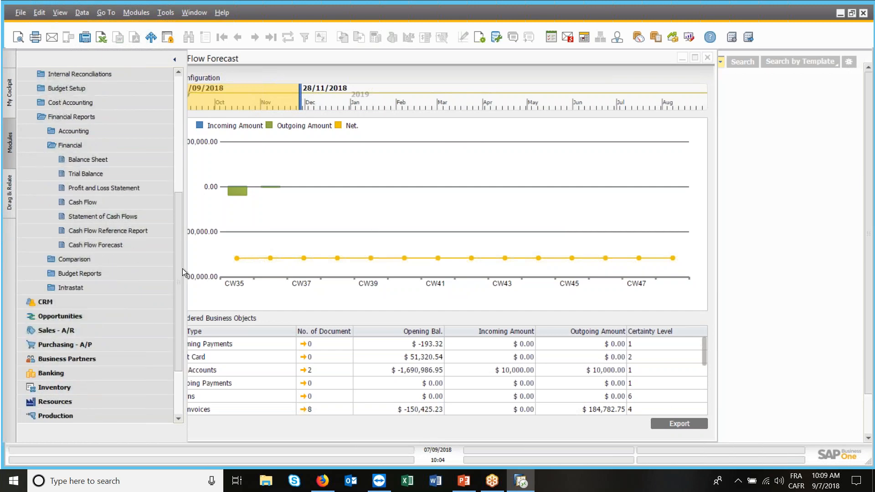
scroll(144, 217, down, 3)
scroll(89, 135, up, 2)
scroll(86, 131, up, 4)
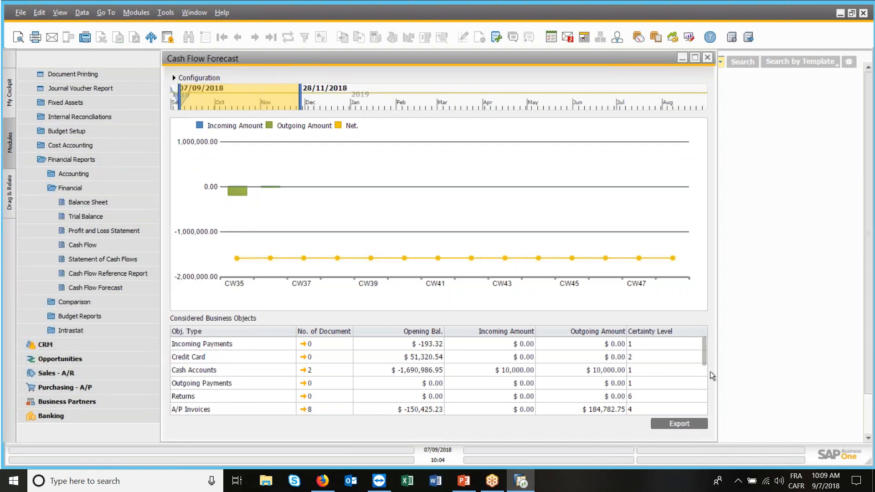
scroll(704, 379, down, 5)
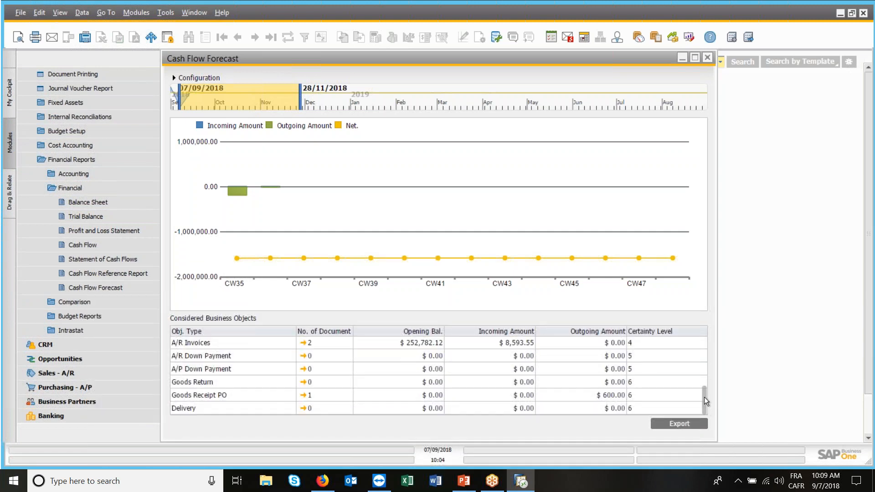
scroll(704, 381, up, 4)
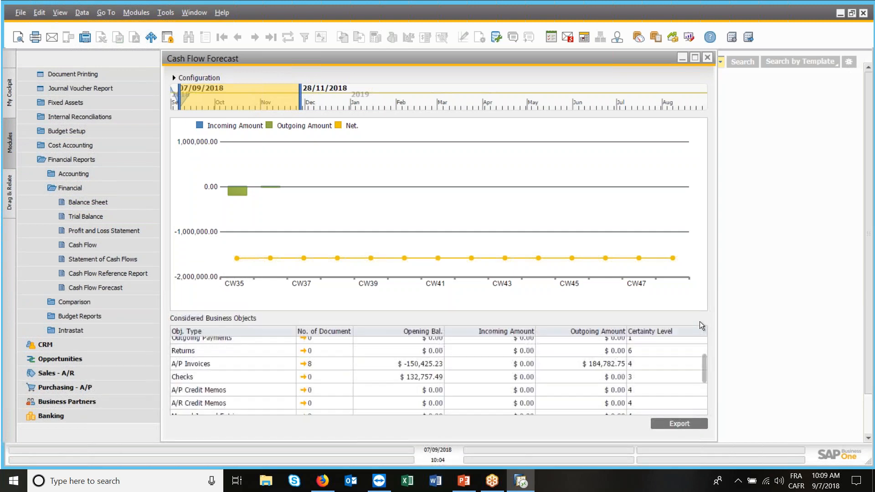
Collapse the Financial and Financial Reports folders in the module tree and close the Cash Flow Forecast
click(78, 188)
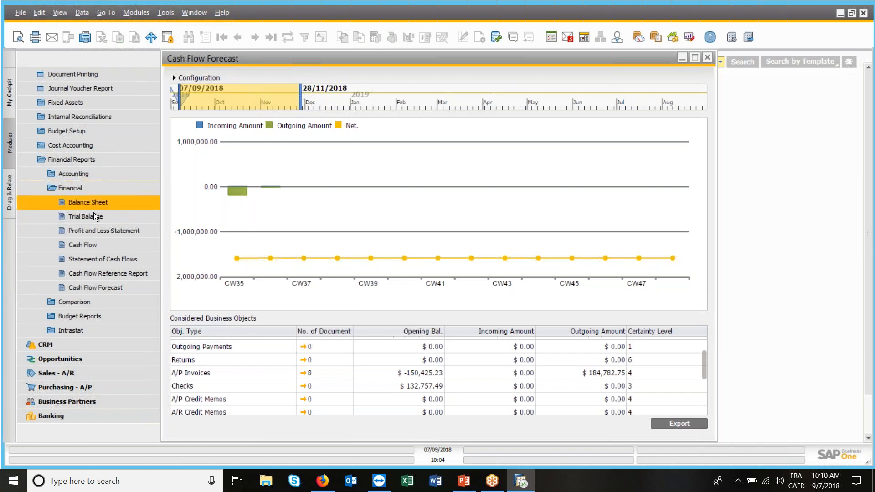
click(91, 186)
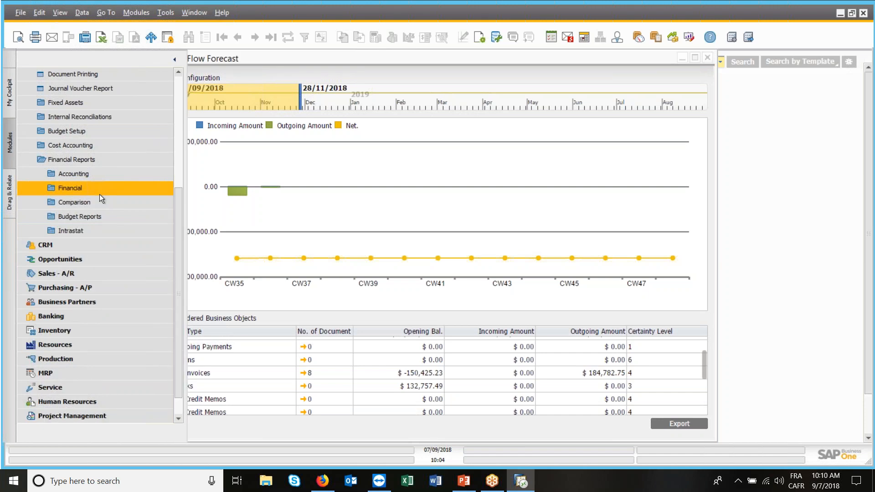
click(83, 157)
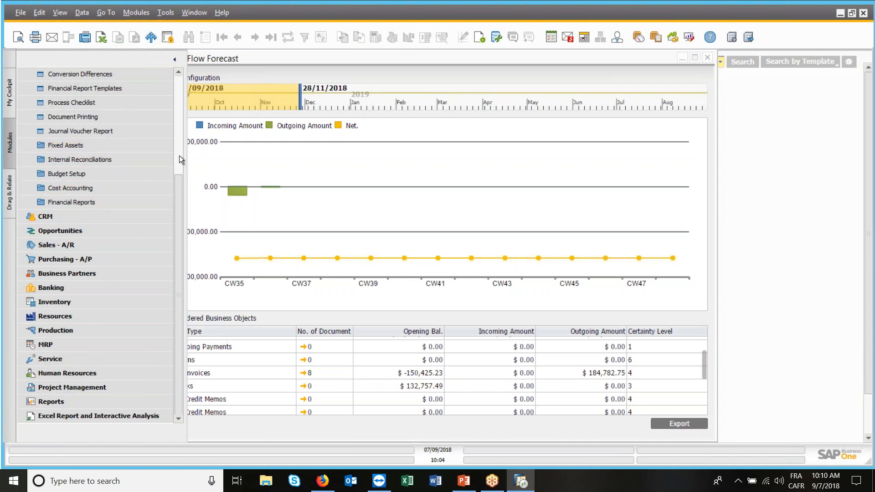
scroll(179, 155, up, 3)
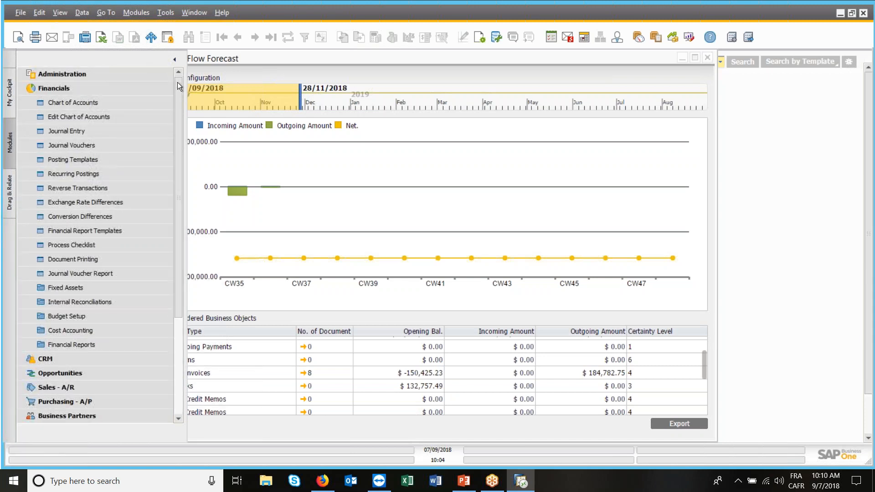
click(707, 57)
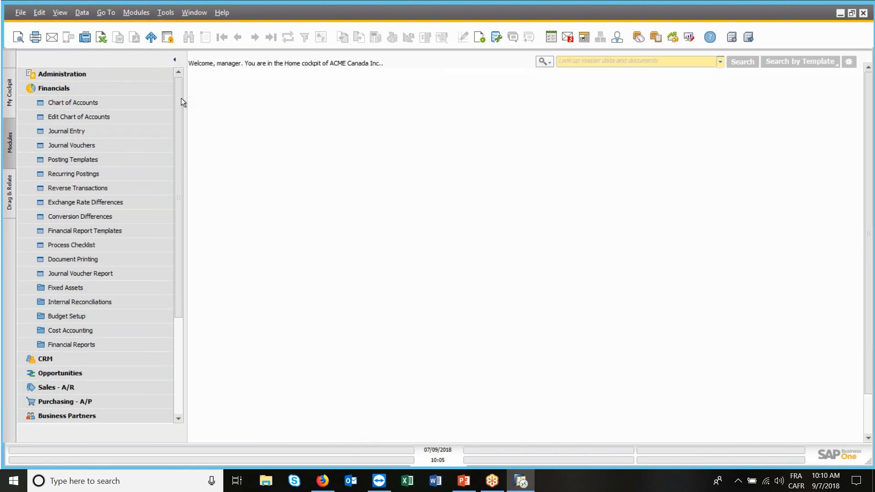
Open General Settings under Administration > System Initialization, review the Budget initialization options, and close the settings
scroll(179, 82, down, 1)
click(178, 72)
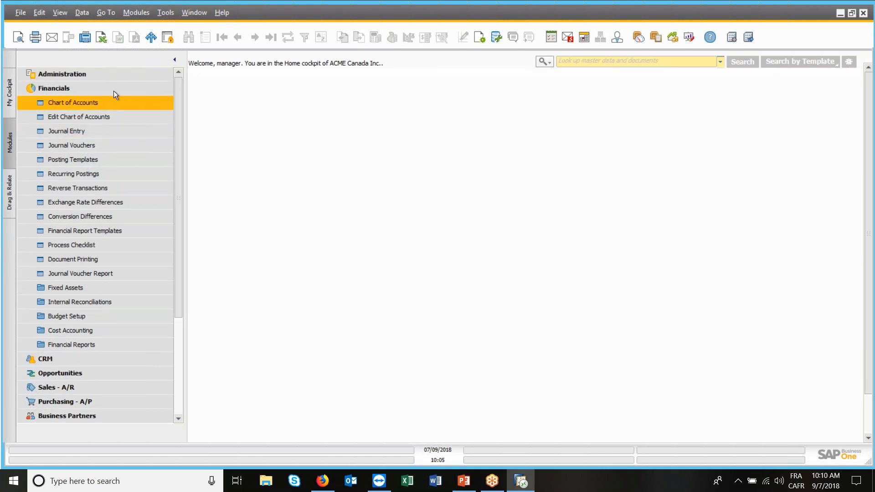
click(78, 87)
click(80, 73)
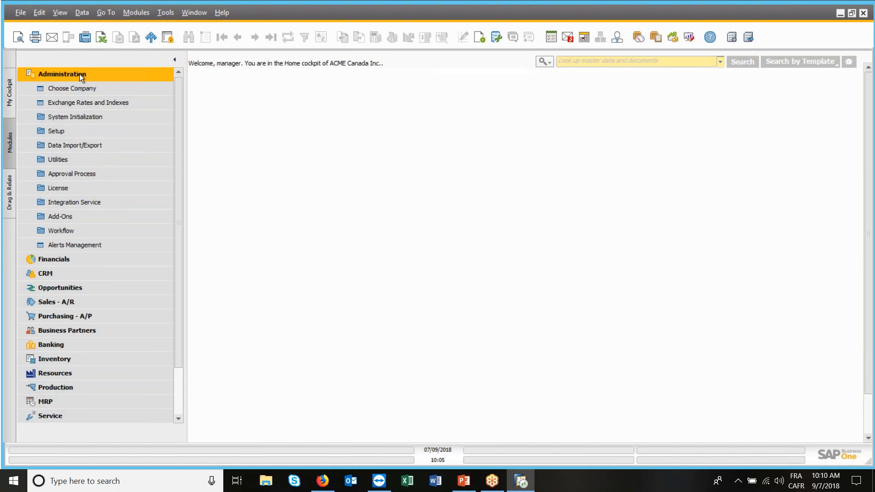
click(79, 74)
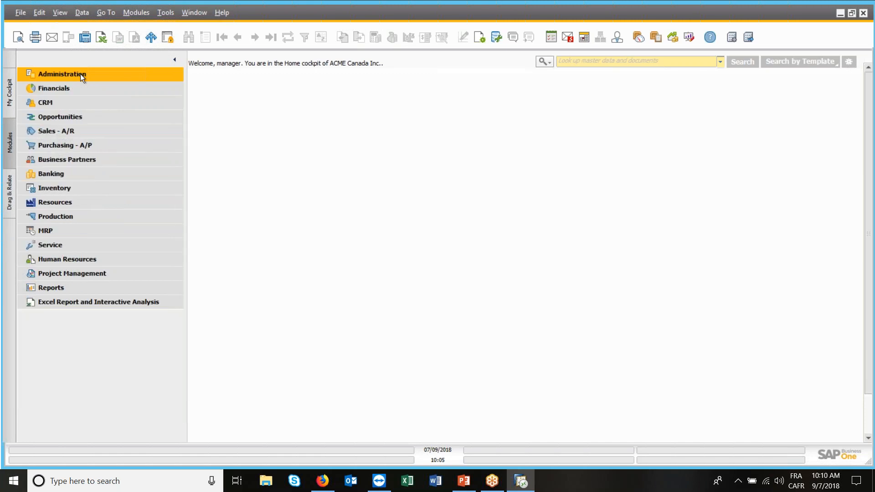
click(81, 74)
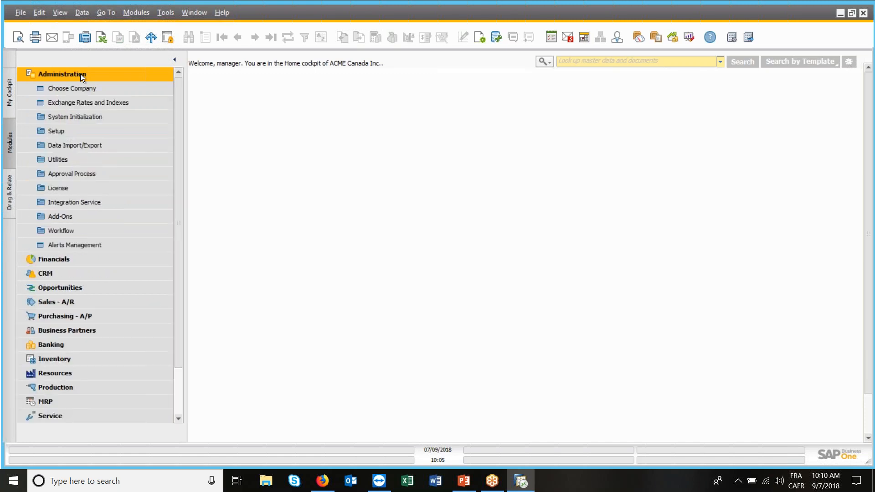
click(87, 115)
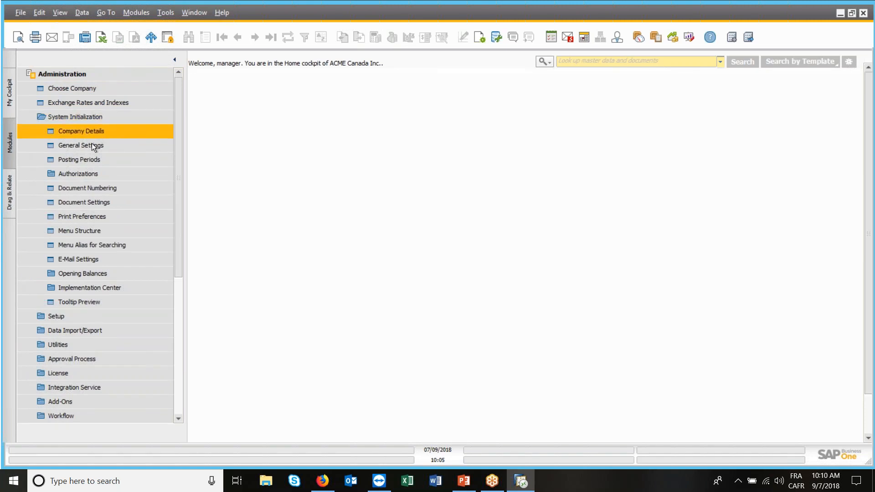
click(92, 145)
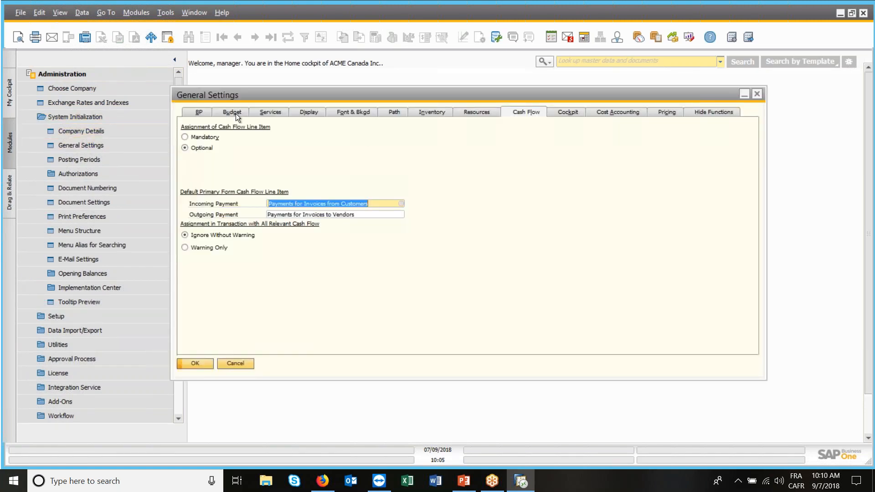
click(236, 113)
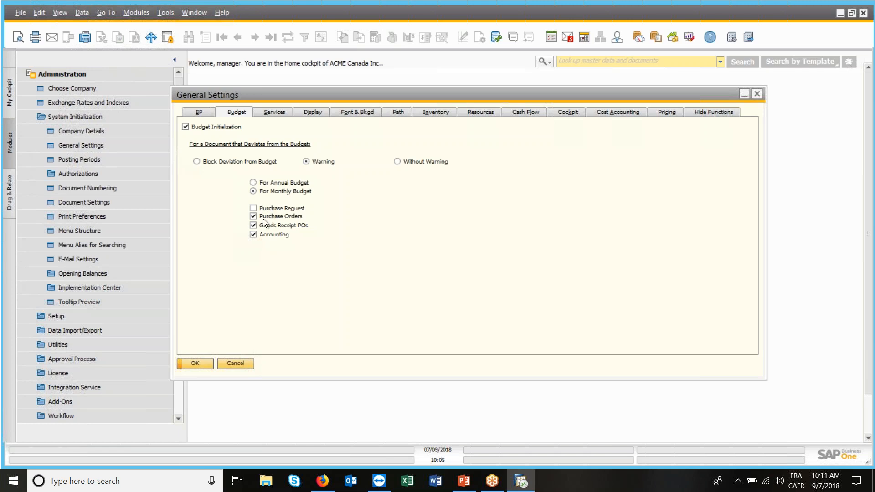
click(201, 364)
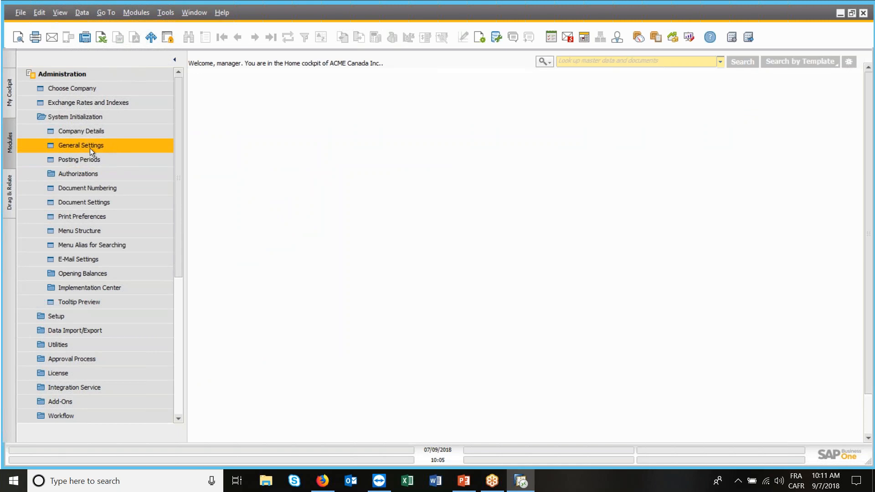
Open the Chart of Accounts under Financials and display the details of account 11220000, Cash at Bank - Savings
click(83, 77)
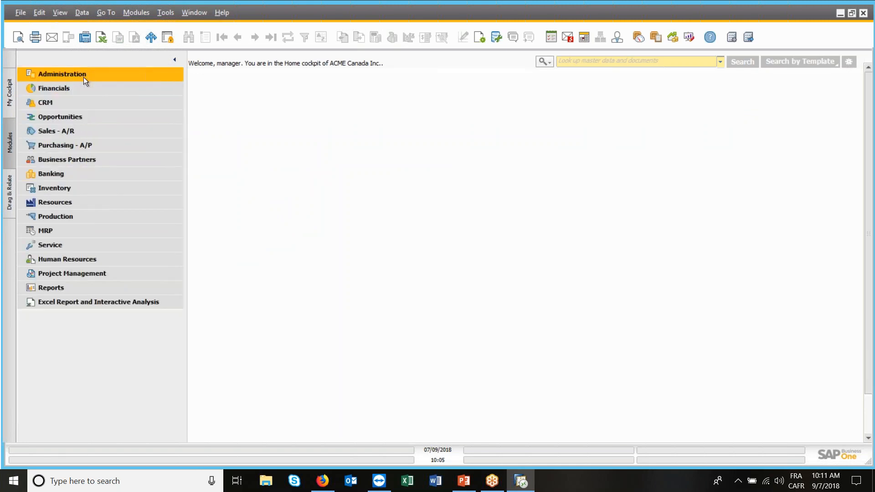
click(79, 87)
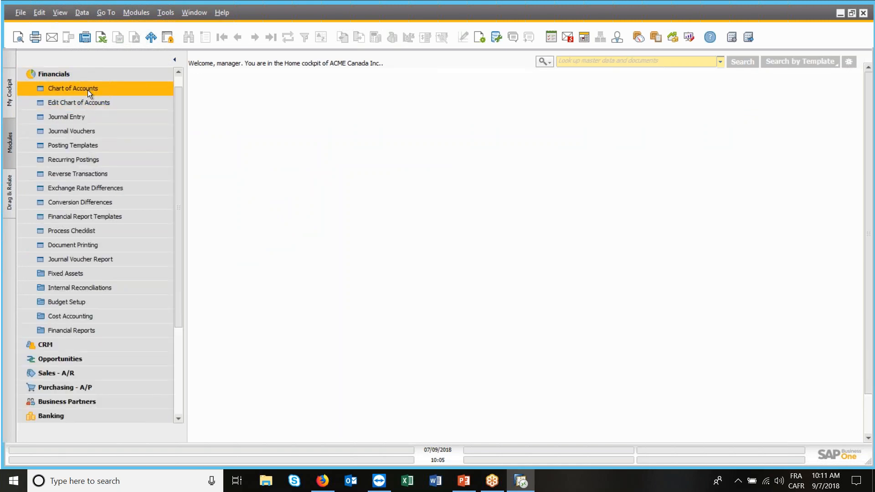
click(87, 89)
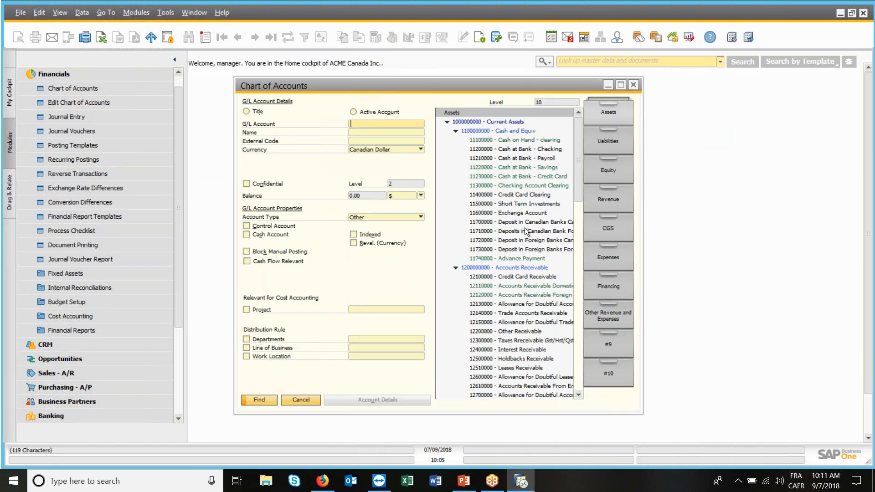
click(528, 194)
click(526, 168)
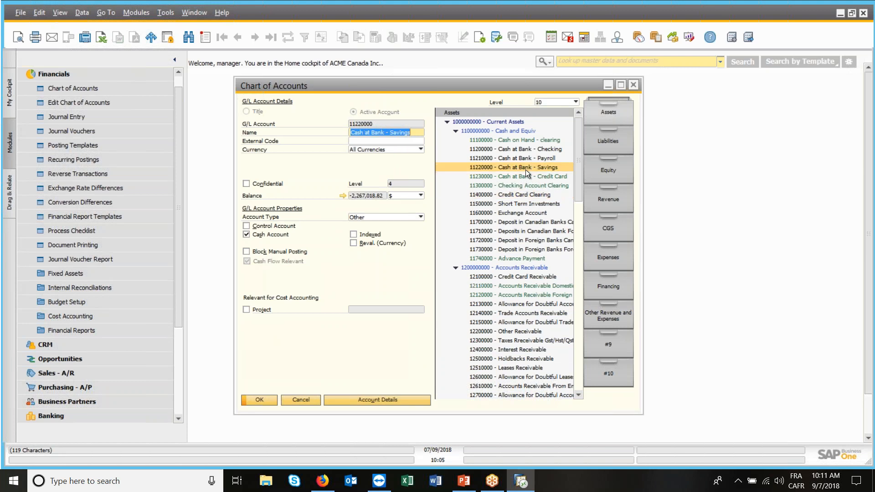
Examine the account details of Cash at Bank - Savings, including the Relevant to Budget option, and leave them without saving changes
click(353, 400)
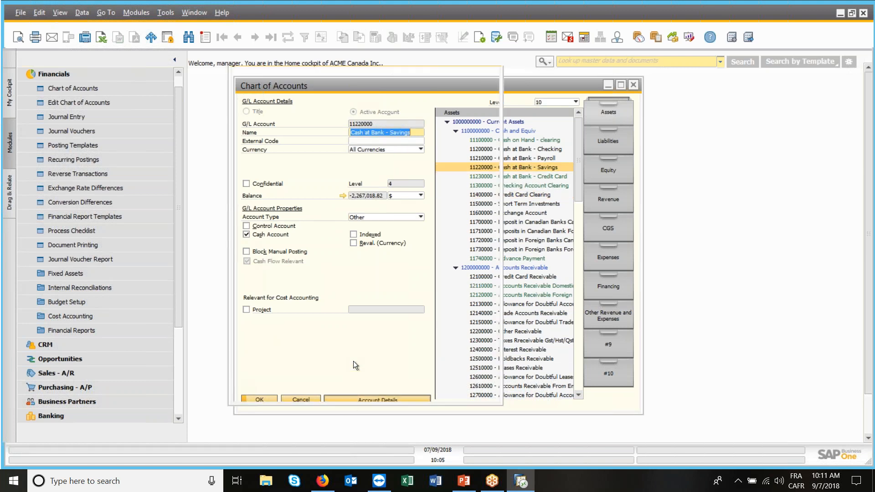
scroll(308, 298, down, 1)
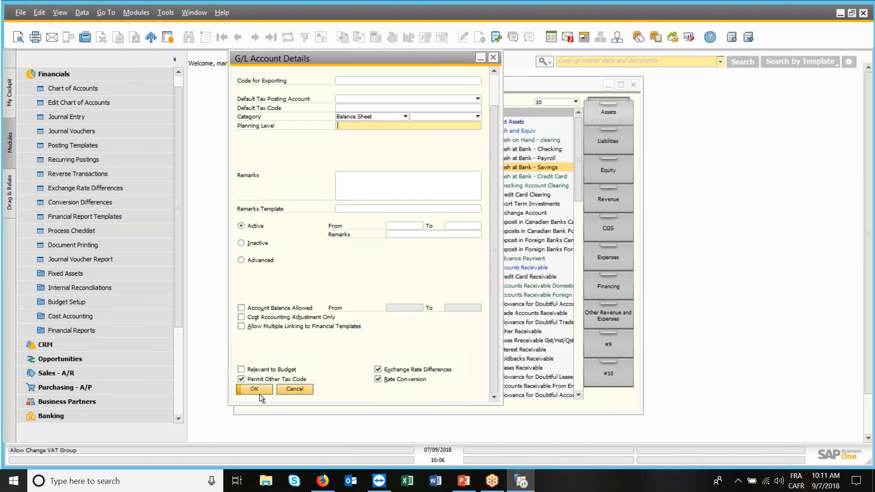
click(493, 58)
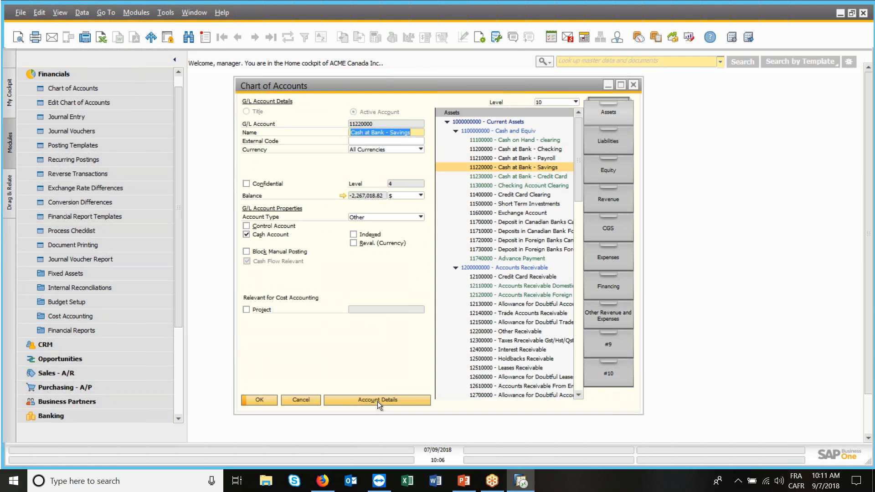
click(378, 400)
click(245, 370)
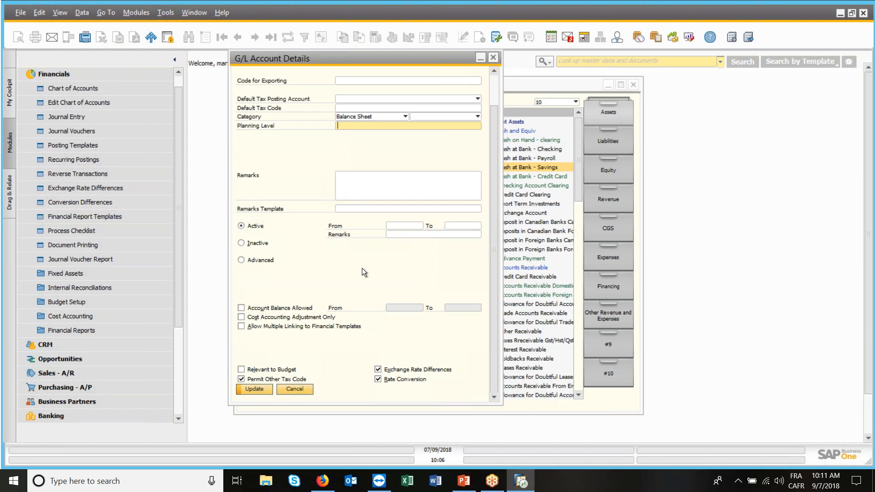
click(297, 389)
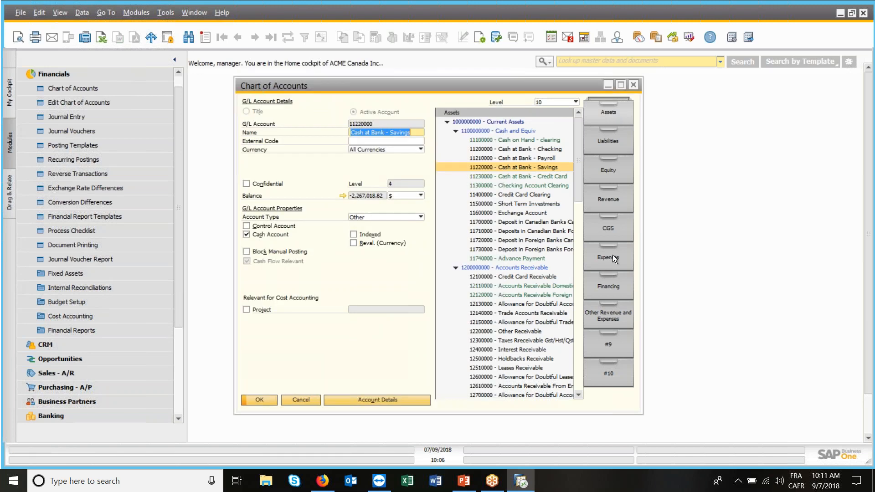
Check the Relevant to Budget option in the account details of expense account Payroll Expense - Tax, and close the Chart of Accounts
click(613, 256)
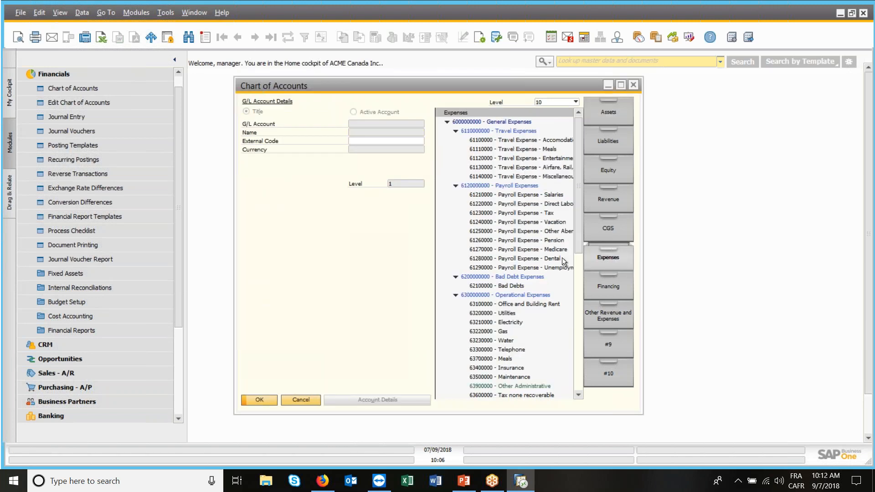
click(510, 215)
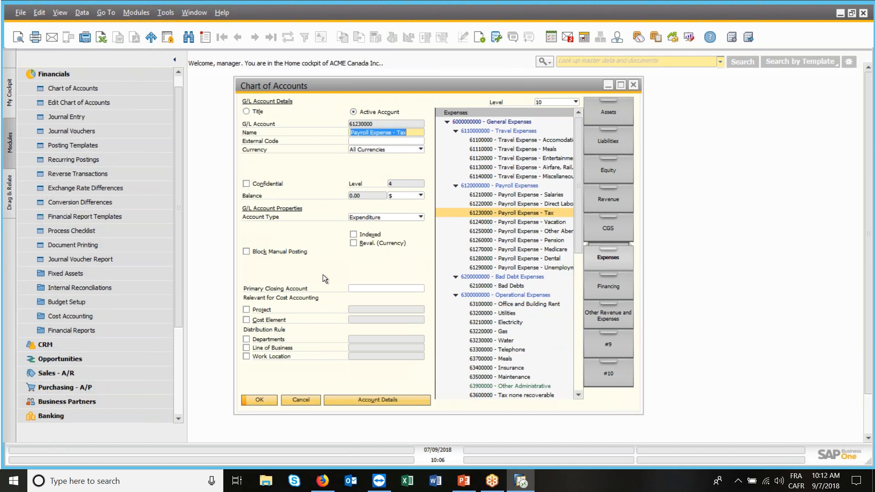
click(352, 396)
scroll(319, 296, down, 2)
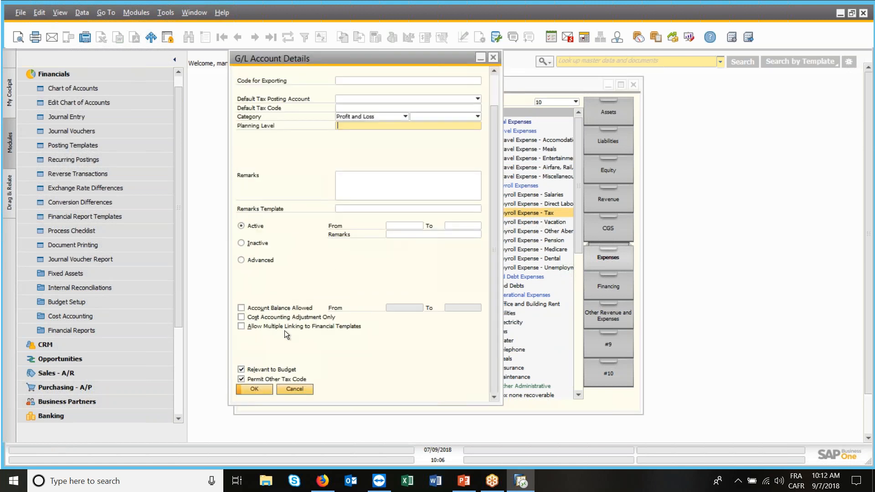
click(261, 388)
click(633, 85)
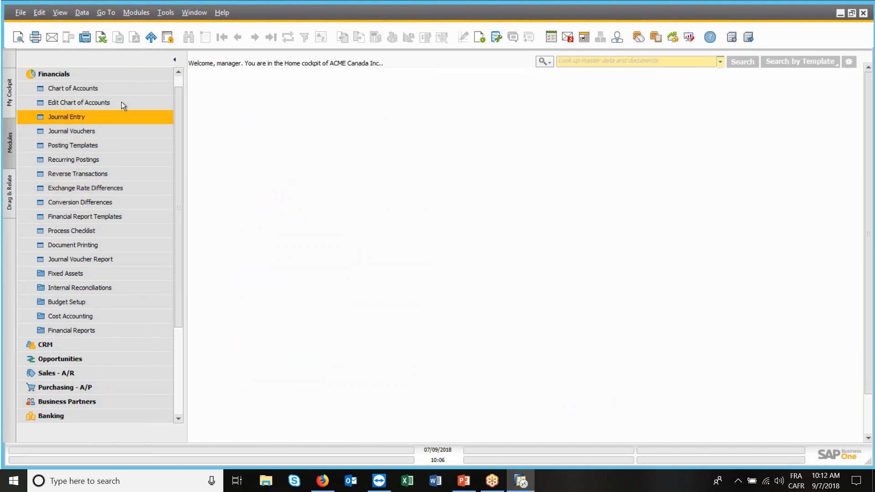
Open Budget under Budget Setup for the scenario Main Budget-01/01/2016 and maximize its setup window
click(73, 303)
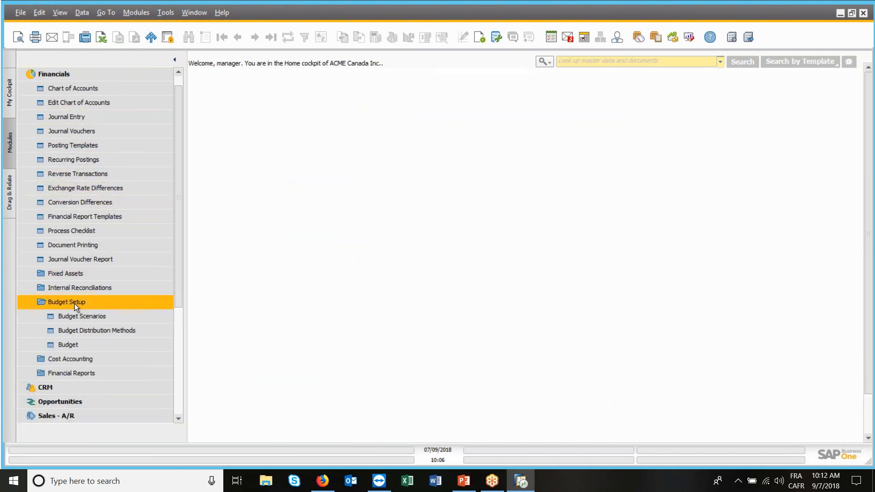
click(79, 346)
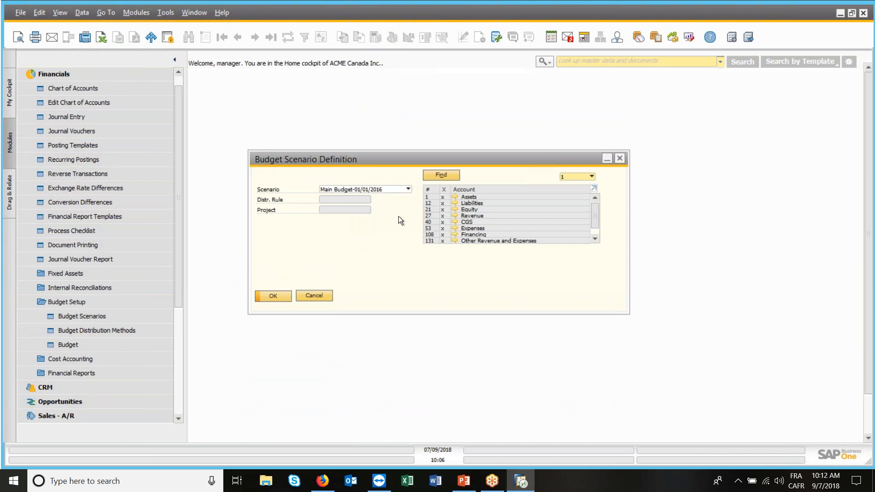
click(407, 189)
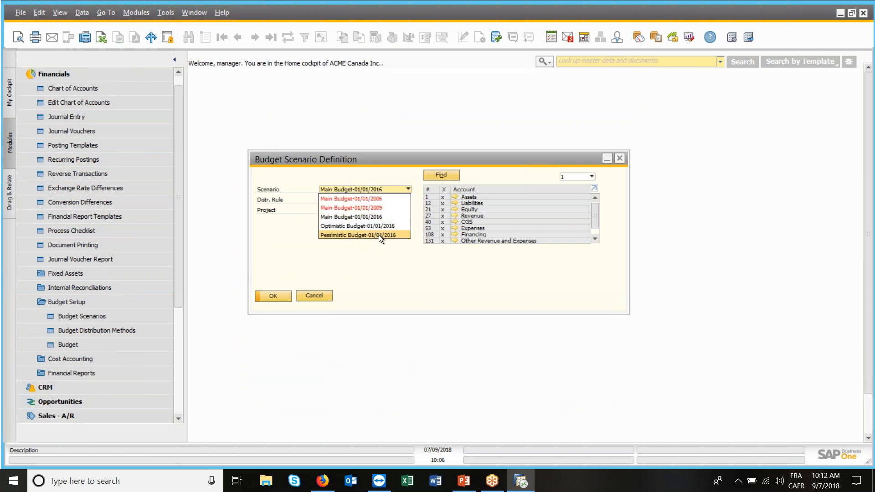
click(372, 219)
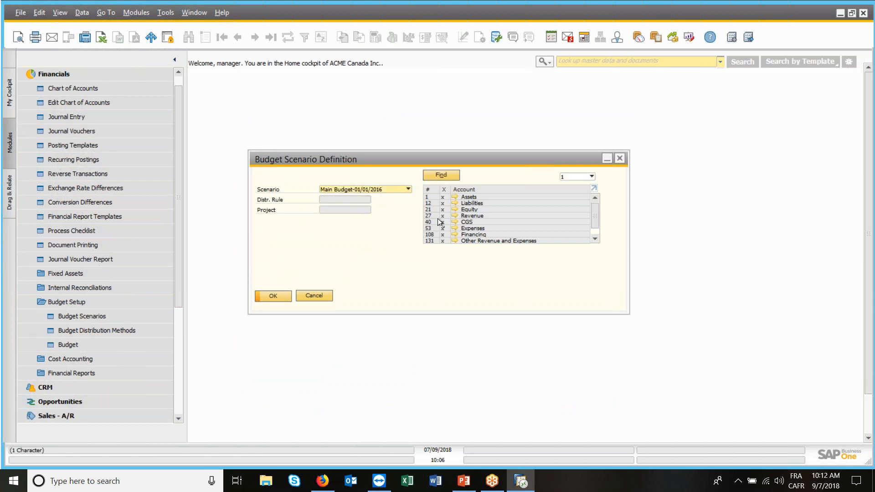
click(275, 297)
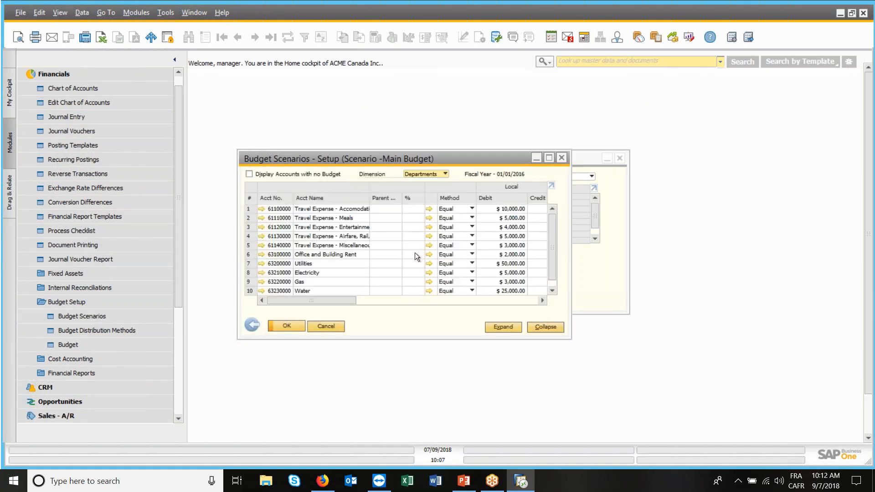
click(540, 158)
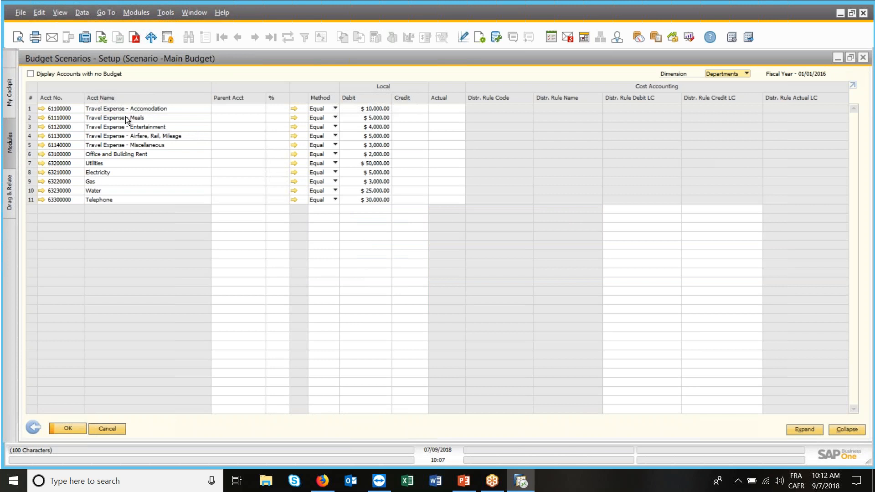
Review the monthly budget breakdown of Travel Expense - Accomodation and close the item details
click(33, 109)
double_click(33, 109)
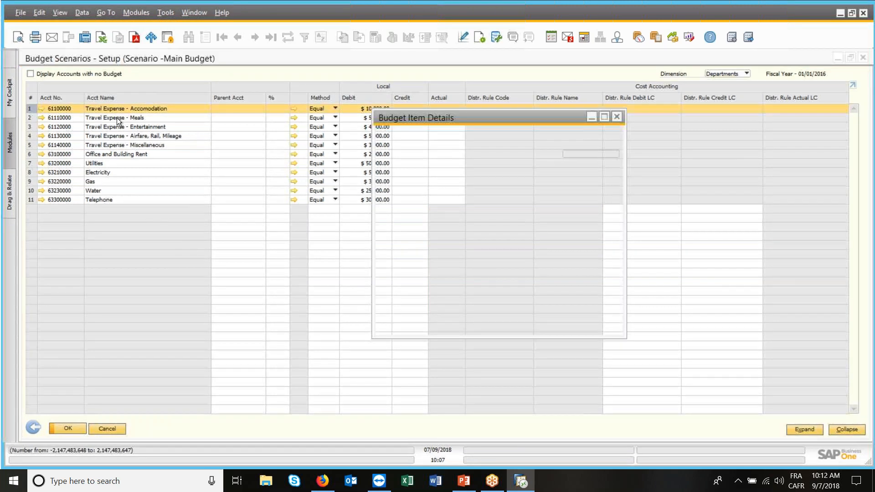
key(Tab)
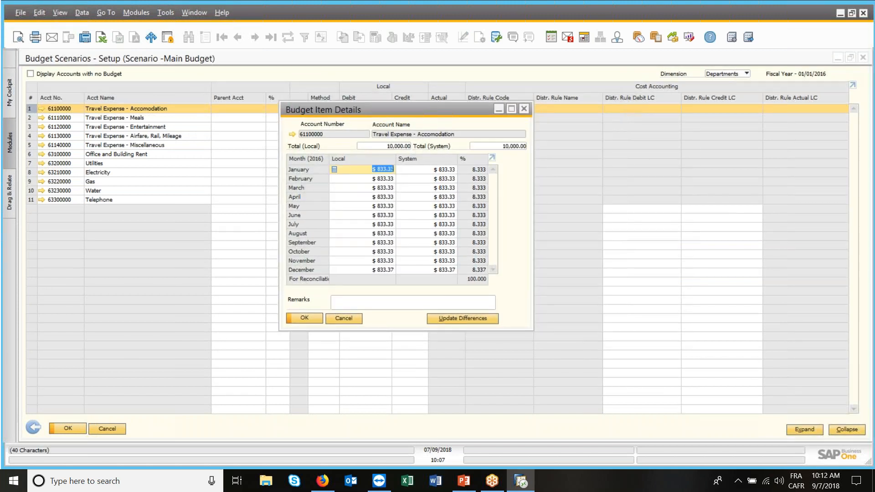
click(382, 178)
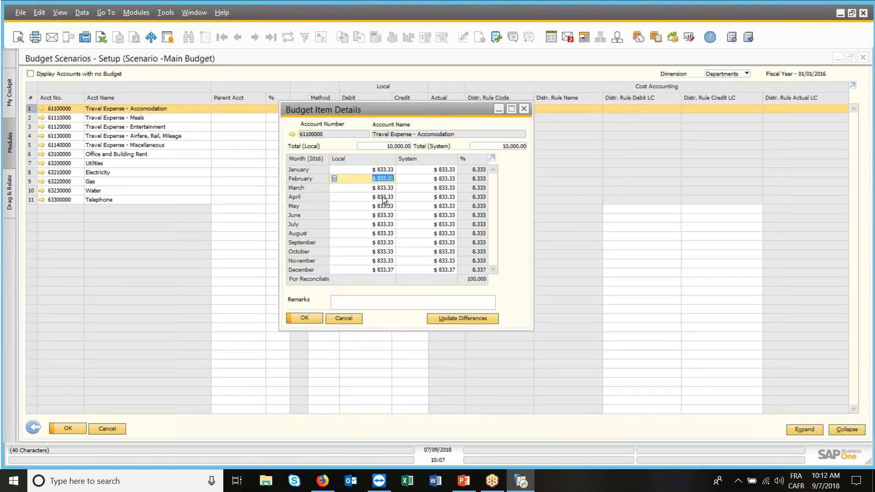
click(525, 108)
Try the Ascending Order distribution method for Travel Expense - Accomodation, and finally set its method to Manual
click(335, 109)
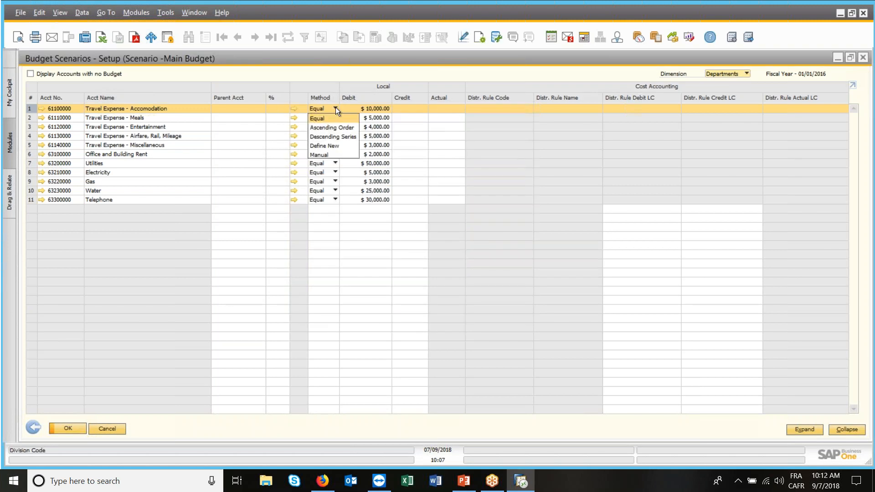
click(343, 127)
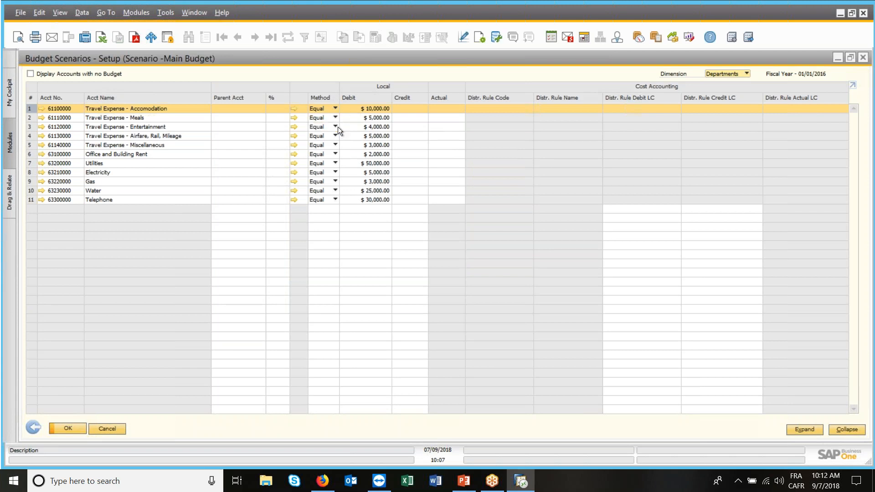
click(335, 109)
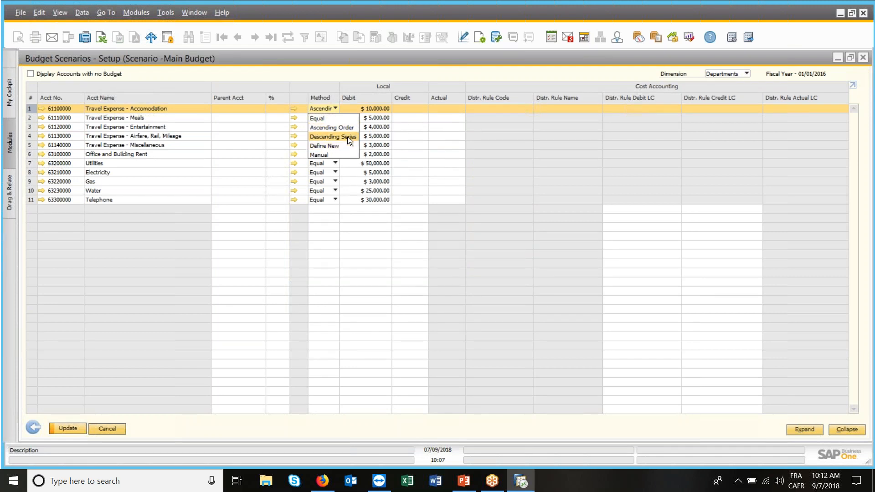
click(326, 154)
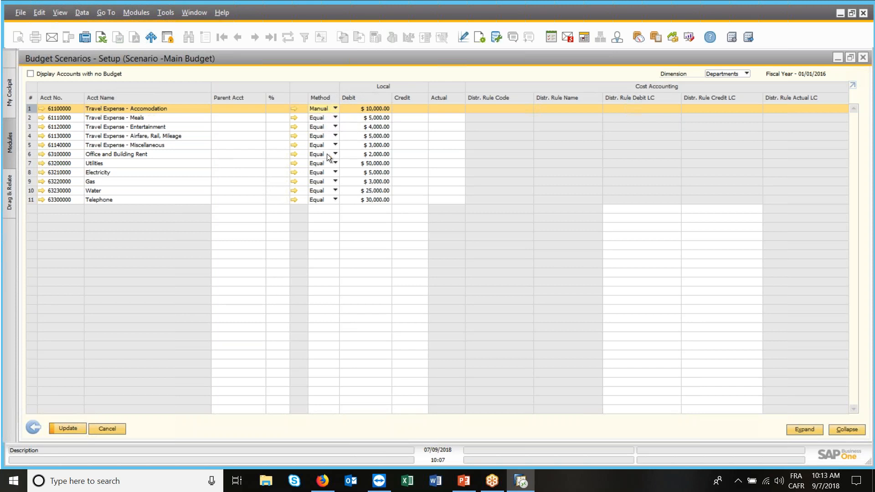
Examine the monthly local amount fields of Travel Expense - Accomodation under the Manual method, and close the item details
double_click(27, 107)
click(362, 170)
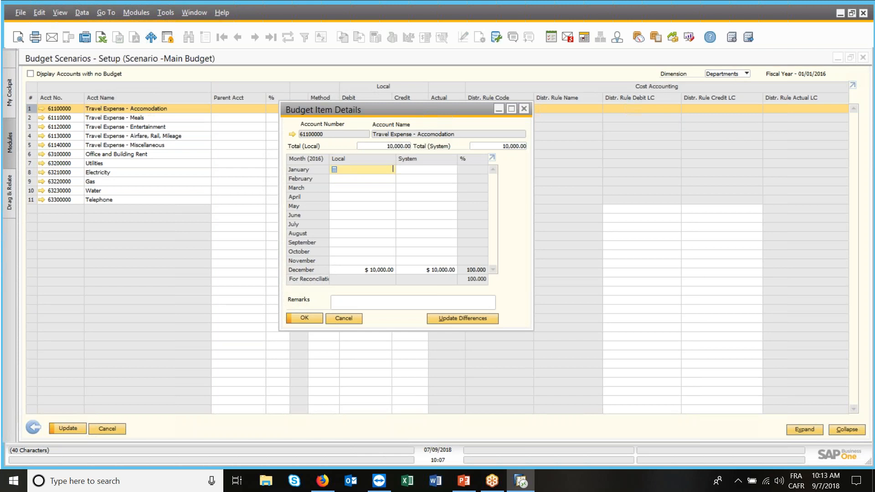
key(Down)
key(Down)
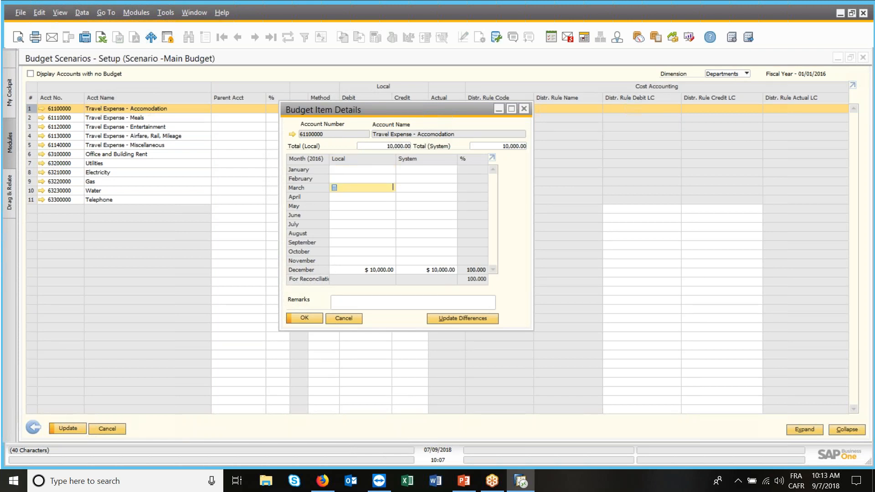
key(Down)
key(Down)
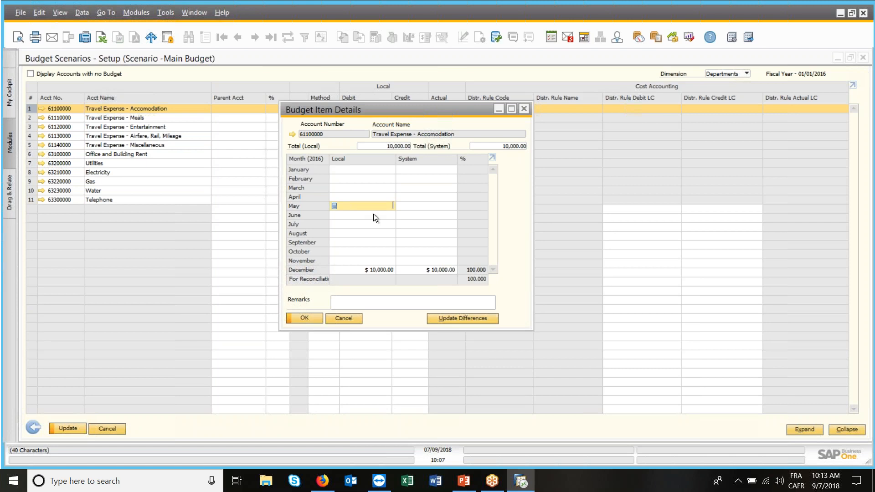
key(Down)
click(376, 233)
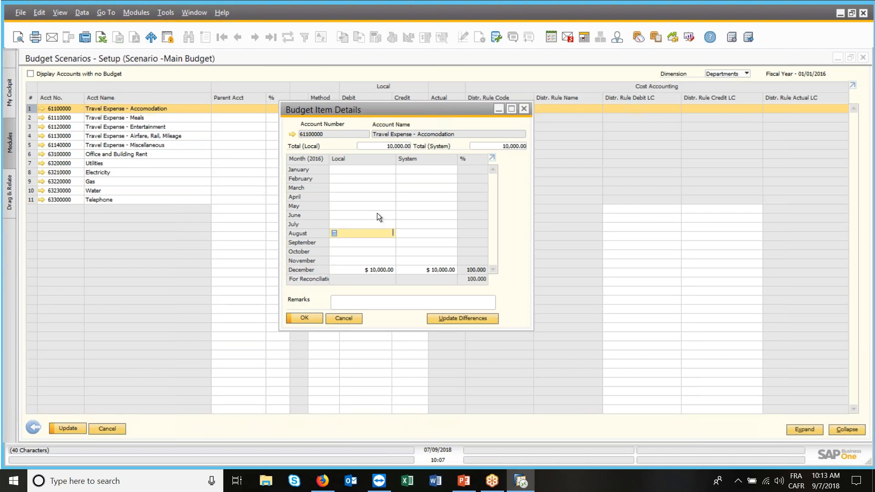
click(522, 110)
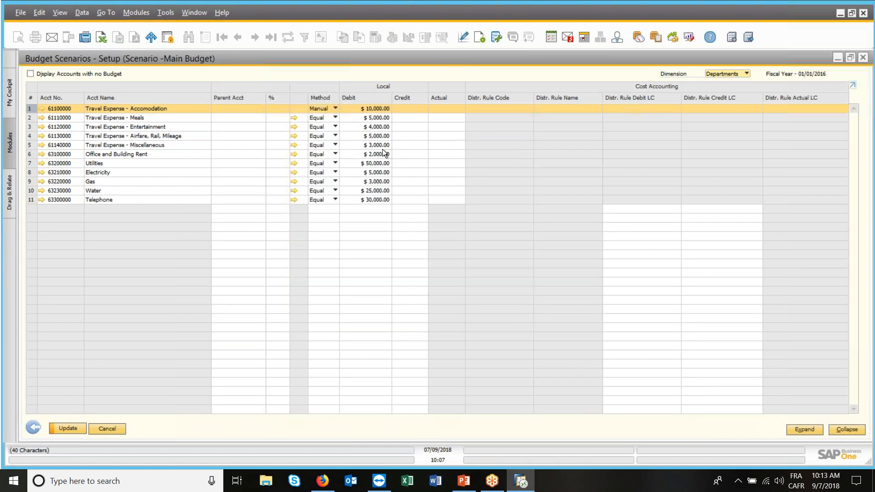
Set the distribution method of Travel Expense - Meals to Manual
click(334, 119)
click(324, 164)
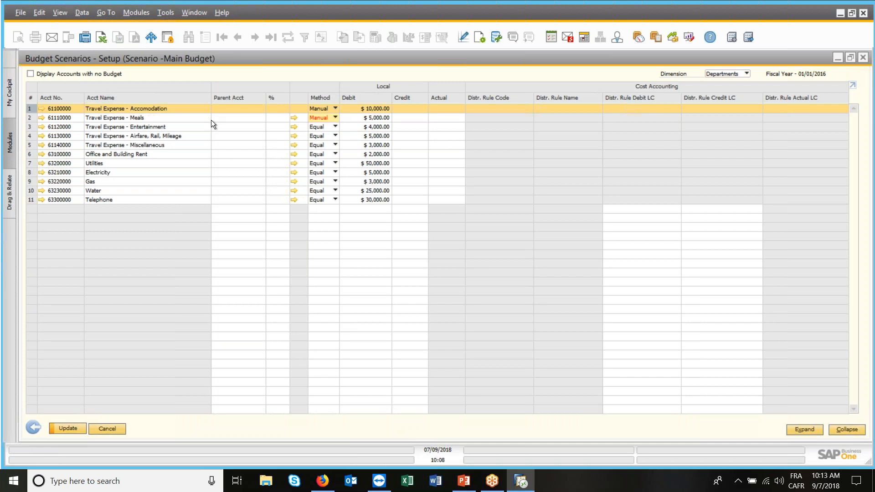
Open the budget item details of Travel Expense - Entertainment and review its monthly local amounts from January to May
double_click(30, 126)
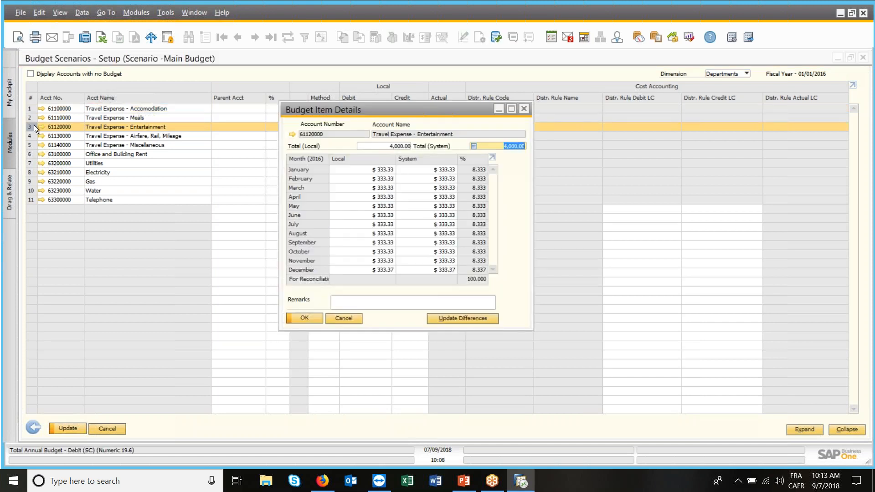
click(386, 170)
click(381, 186)
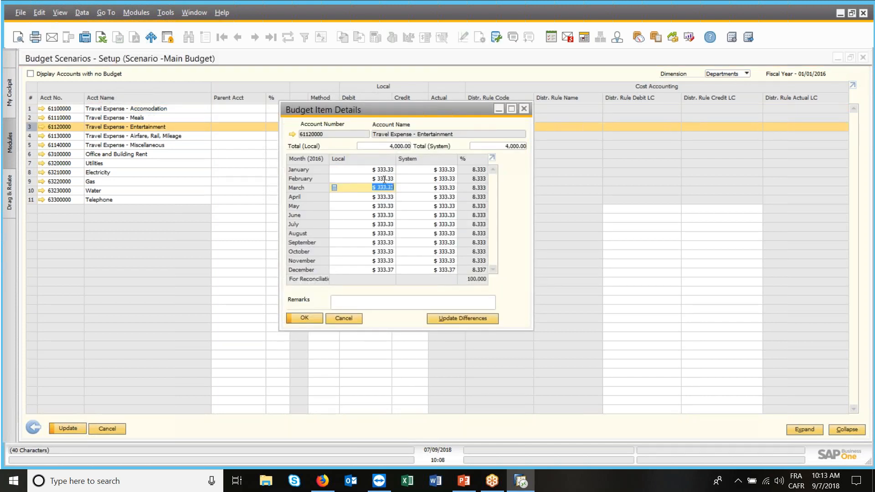
click(388, 197)
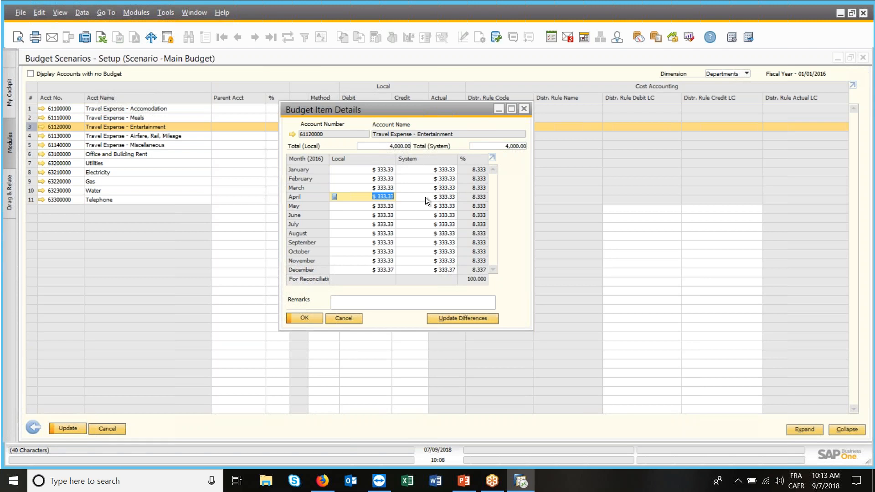
drag(417, 111, 431, 132)
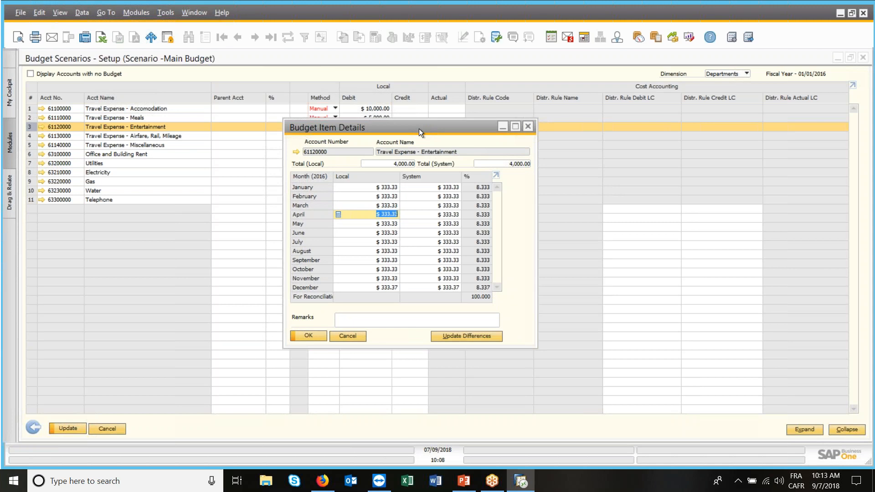
click(380, 188)
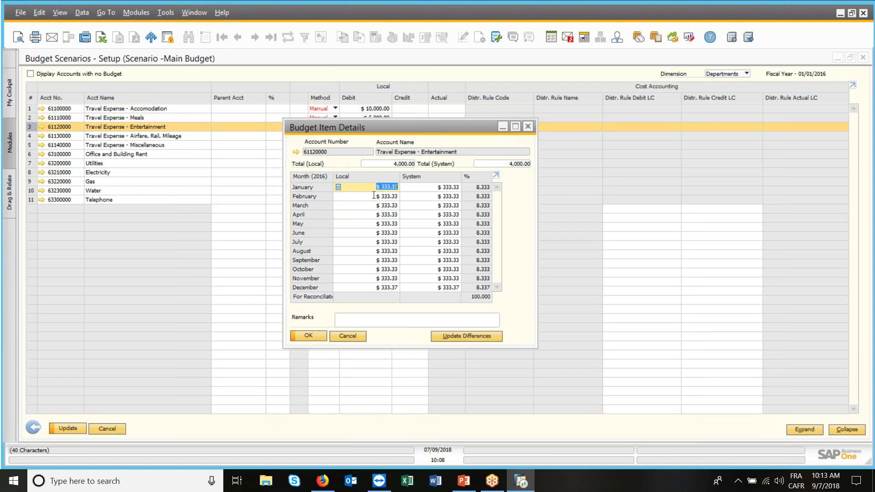
click(378, 196)
click(373, 206)
click(373, 222)
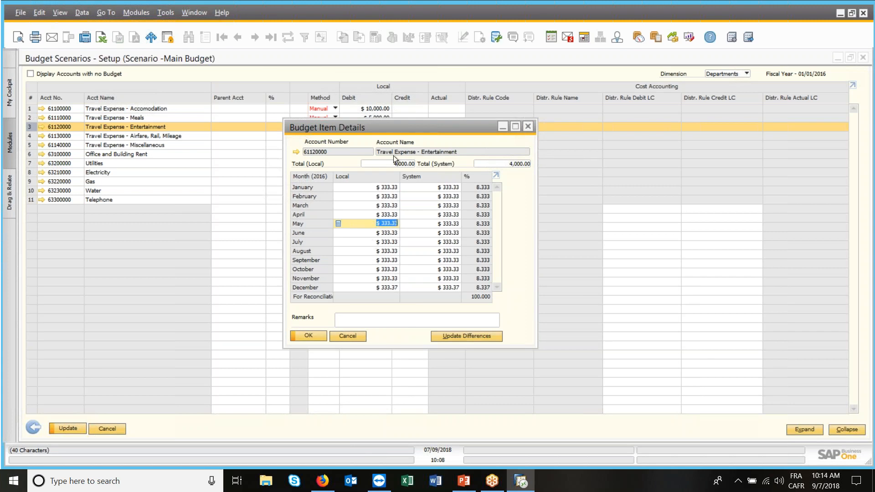
drag(409, 127, 389, 121)
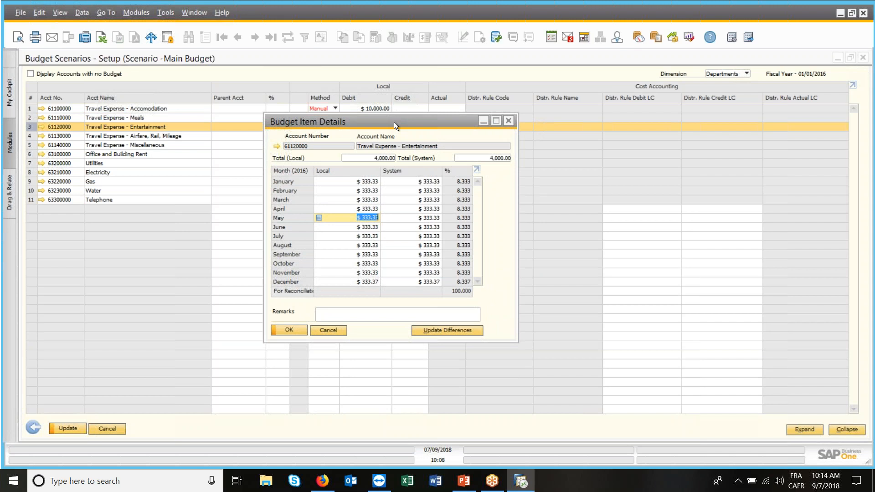
Close the Travel Expense - Entertainment details and leave the Main Budget scenario without saving the distribution method changes
click(510, 118)
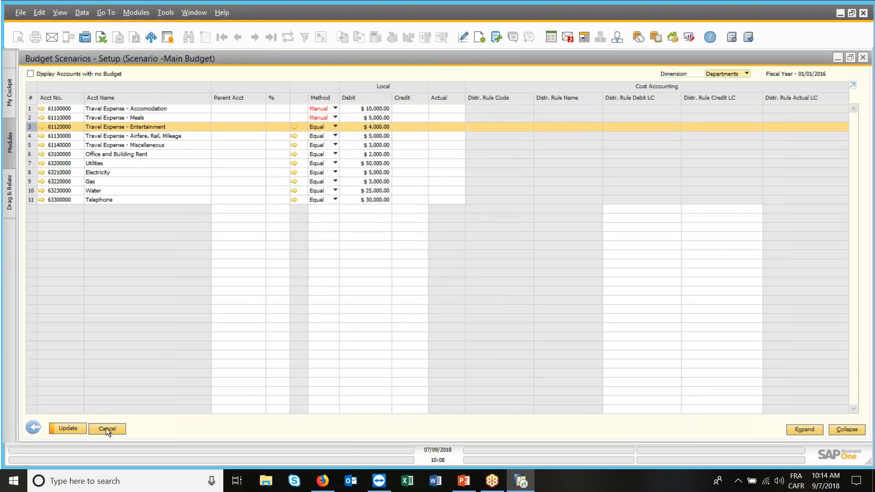
click(106, 429)
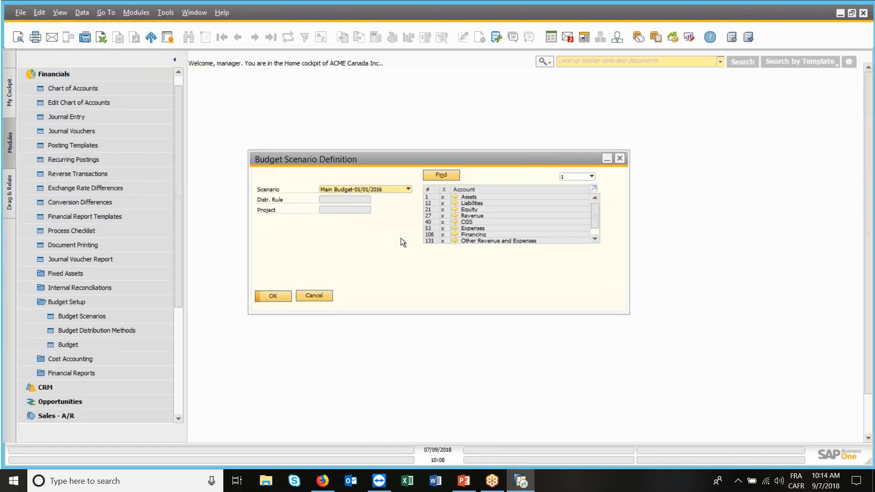
click(620, 159)
Reopen the budget scenario definition and go through the Optimistic, Pessimistic and Main Budget scenarios dated 01/01/2016
click(75, 345)
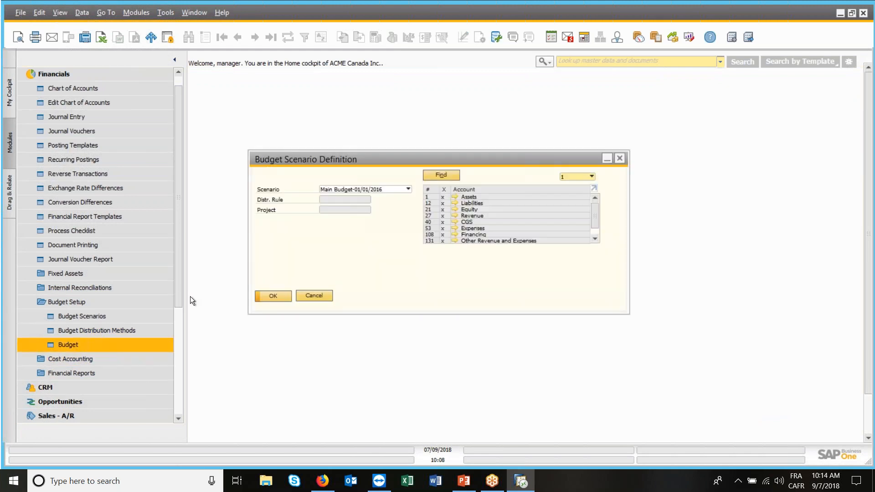
click(408, 189)
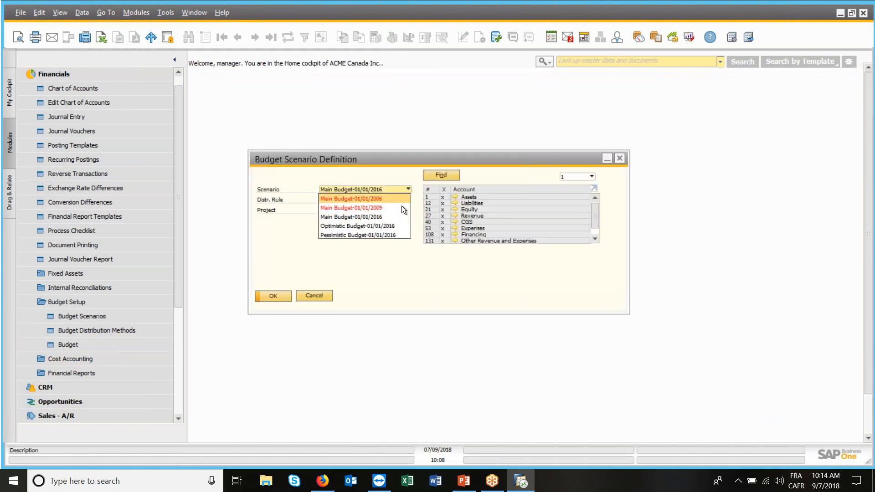
click(368, 226)
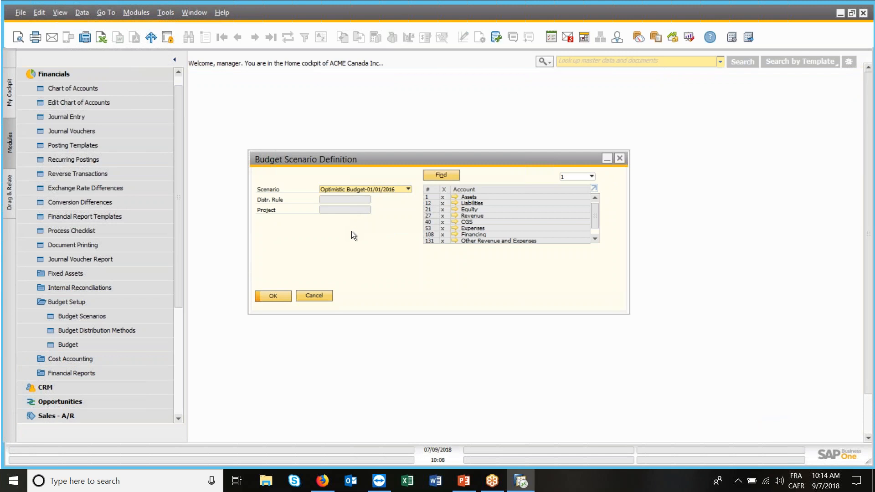
click(407, 190)
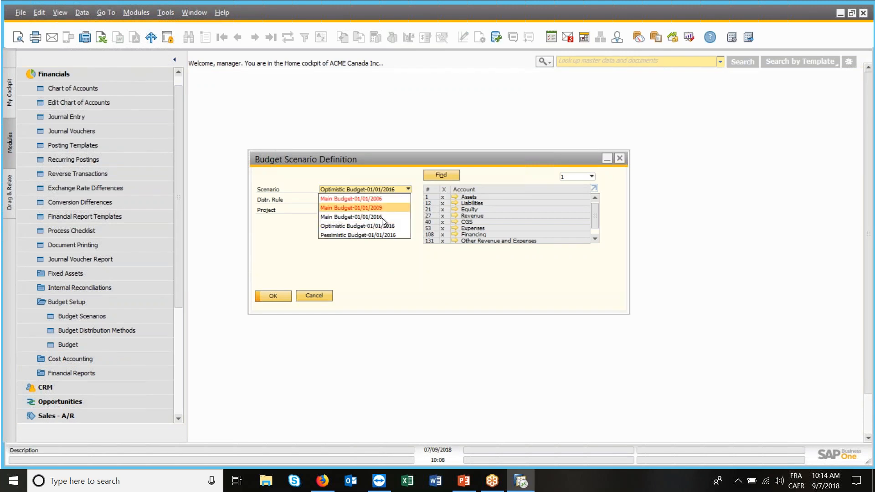
click(358, 233)
click(409, 189)
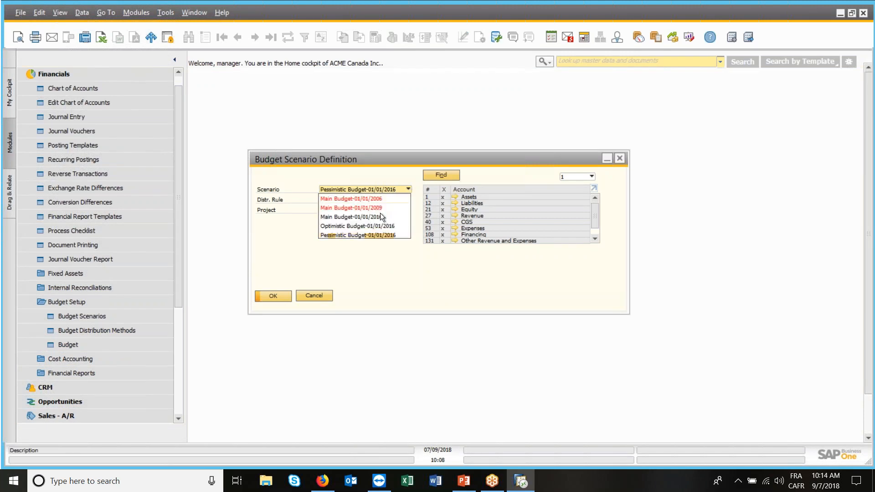
click(360, 216)
click(408, 189)
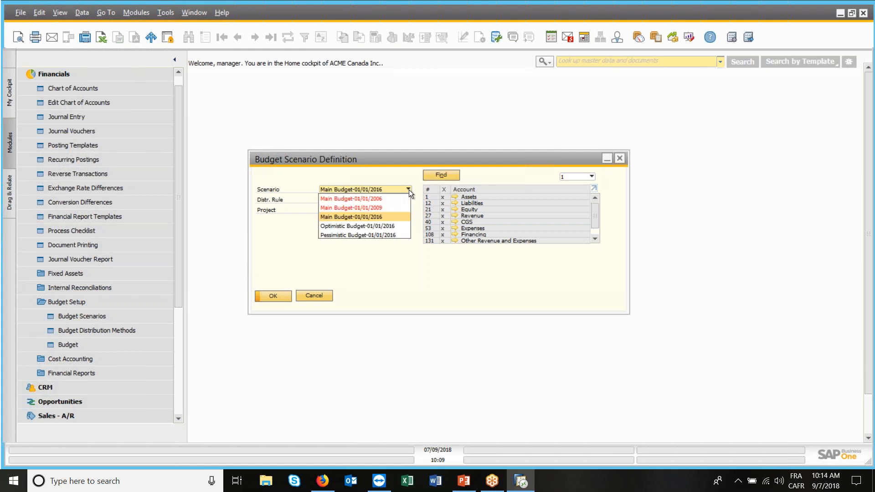
Display the account budgets of the Optimistic Budget-01/01/2016 scenario, and close the scenario and its definition
click(380, 226)
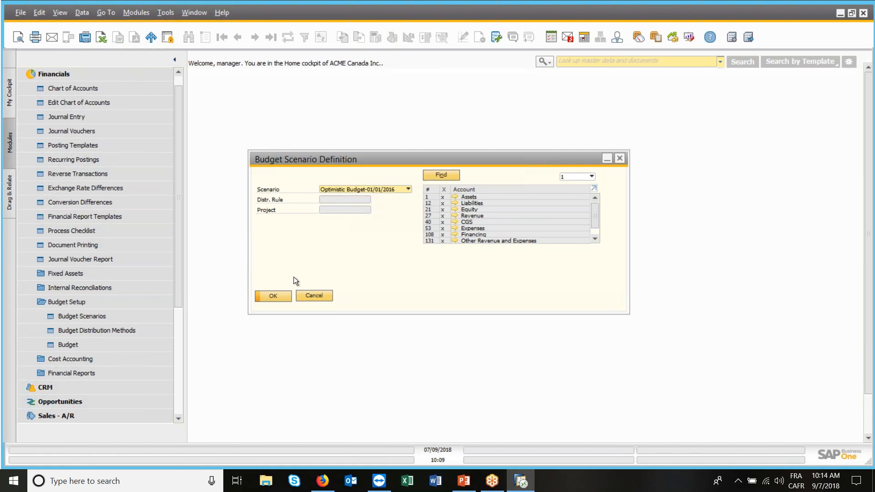
click(274, 296)
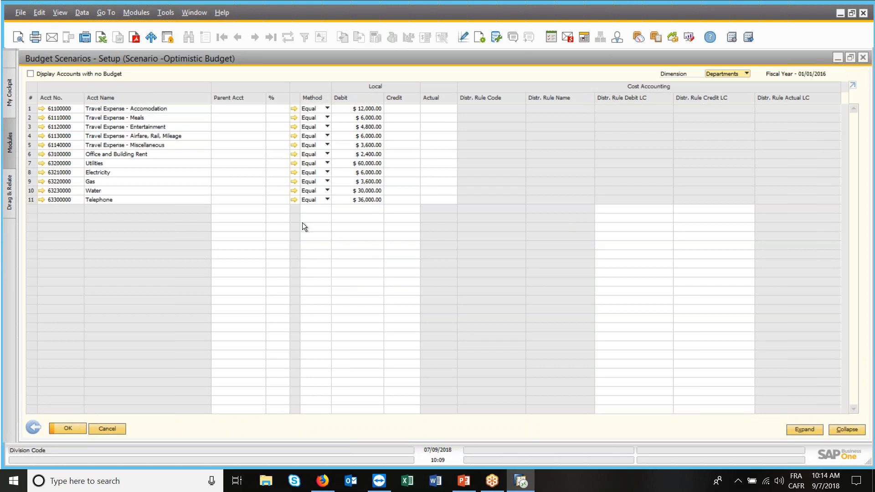
click(34, 426)
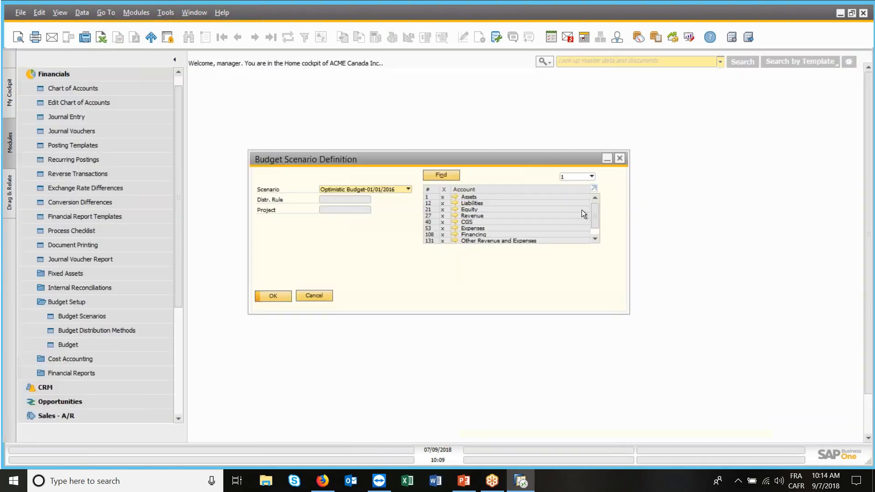
click(619, 158)
Open the general authorizations from the system initialization settings in Administration
click(77, 77)
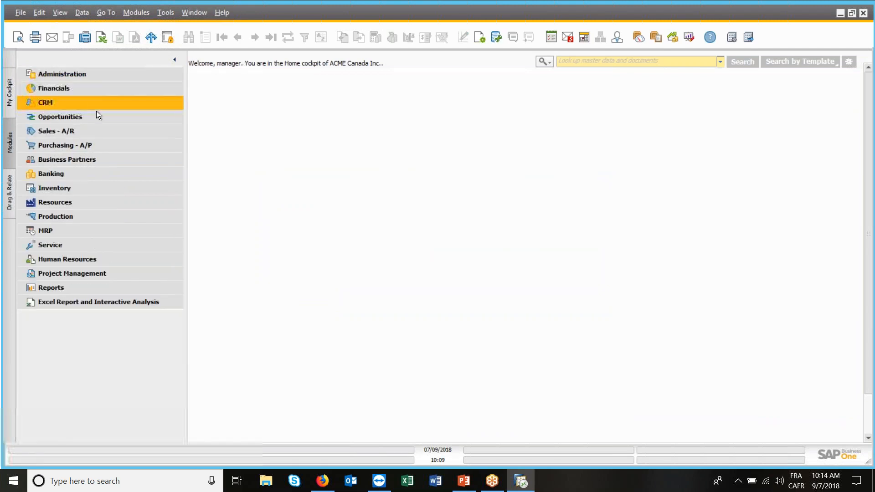
click(81, 75)
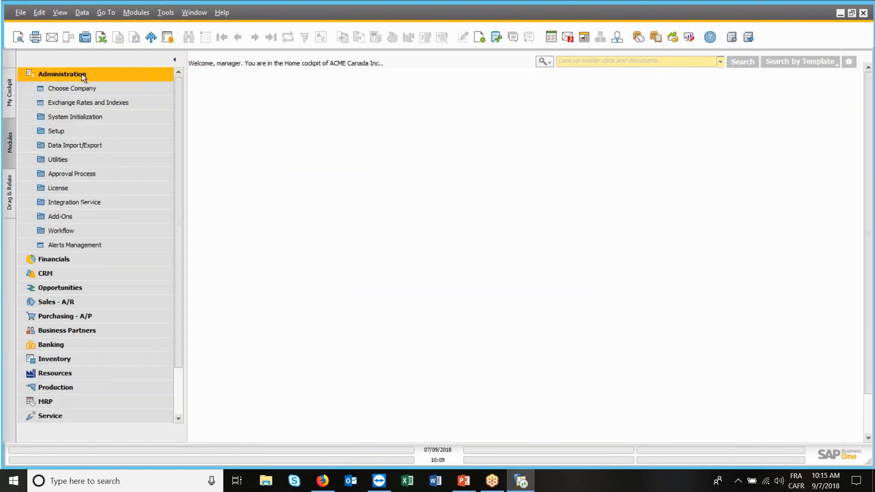
click(82, 130)
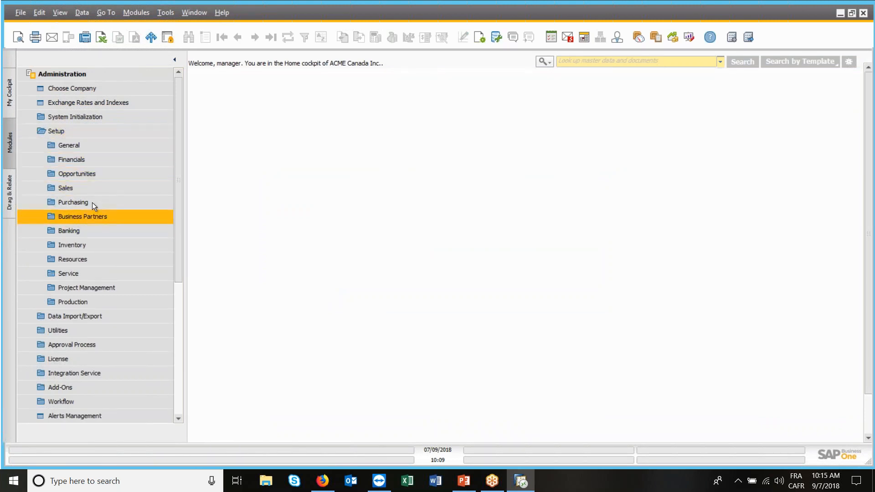
click(82, 131)
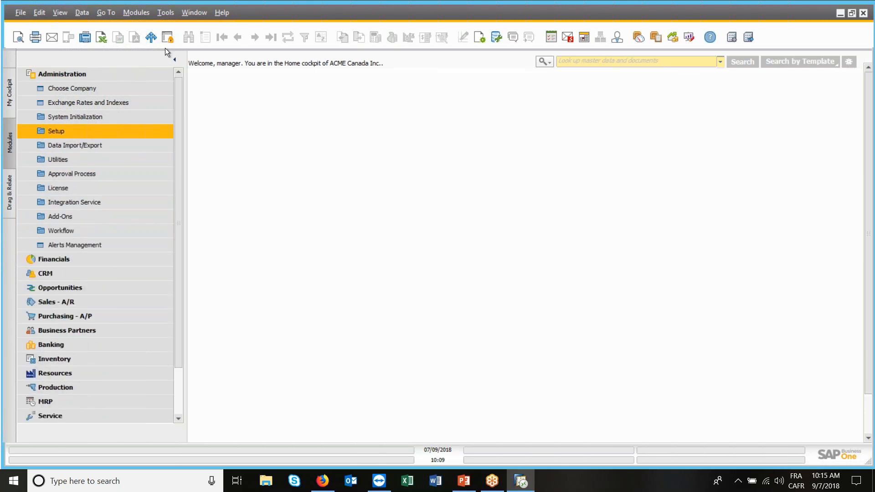
click(136, 12)
mouse_move(204, 33)
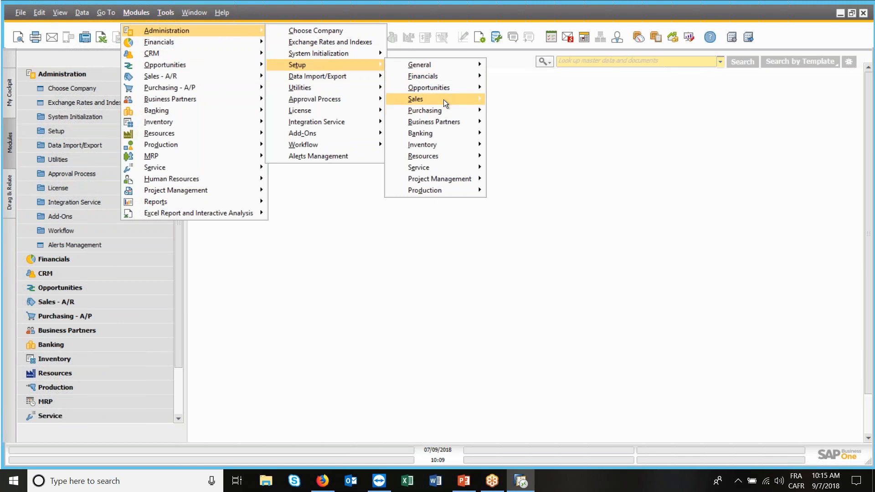
mouse_move(353, 56)
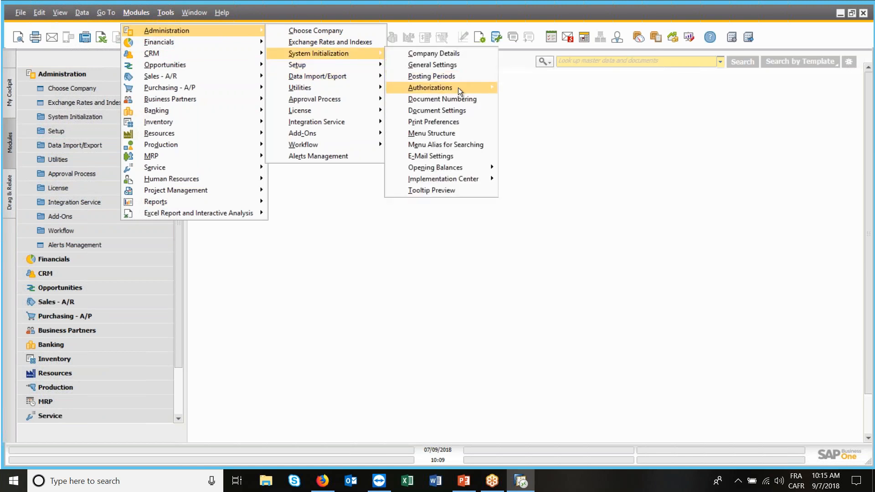
mouse_move(457, 87)
click(538, 89)
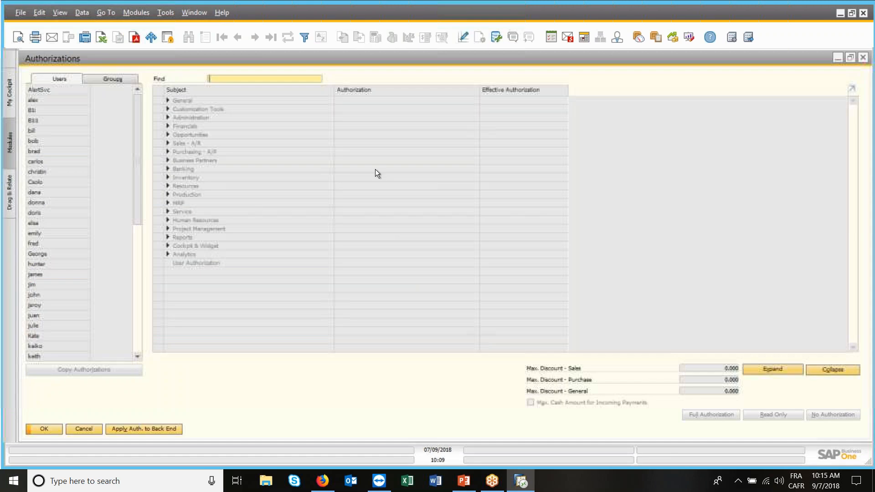
Display a user's authorizations and search the subjects for "cash" to locate Cash Flow
click(45, 222)
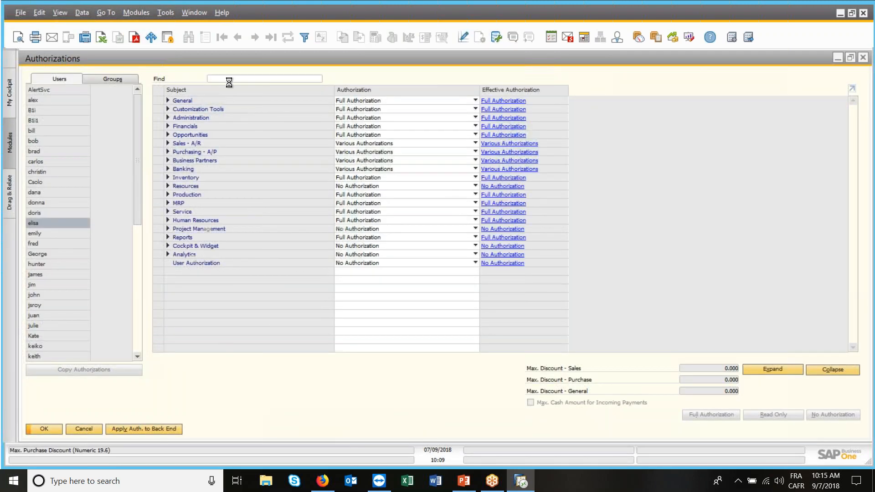
text(c)
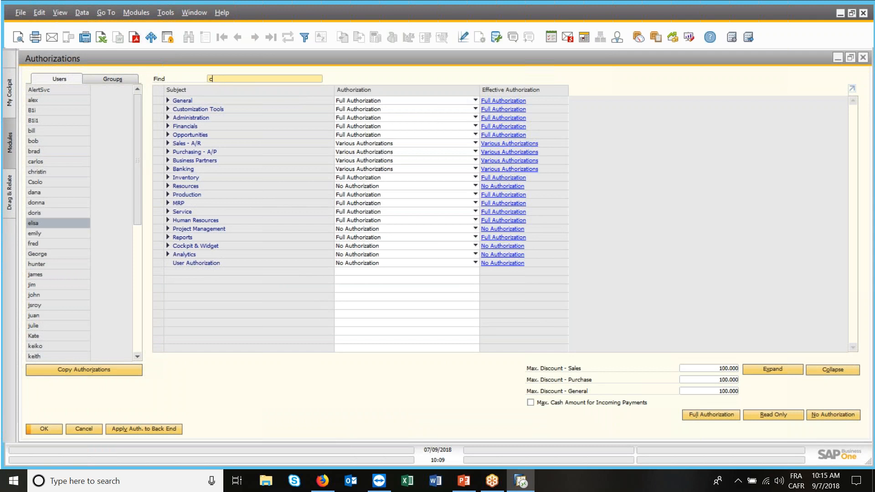
text(ash)
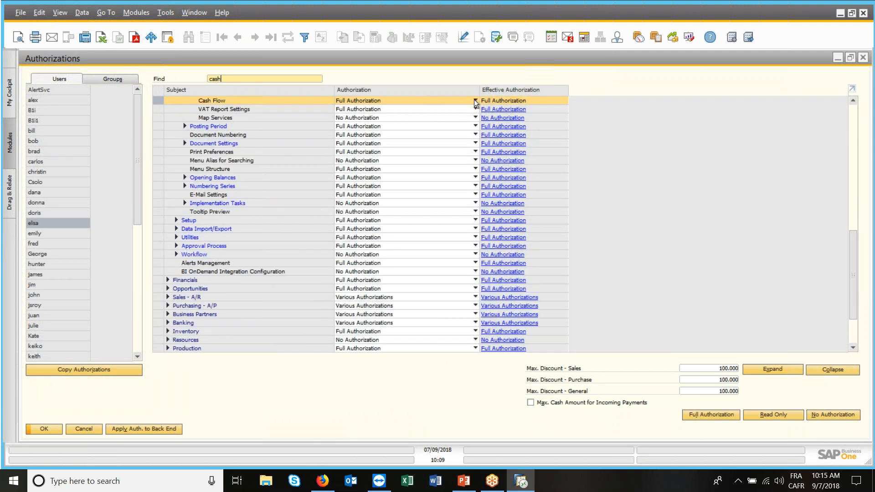
Try Read-Only authorization for Cash Flow, and set it back to Full Authorization
click(475, 100)
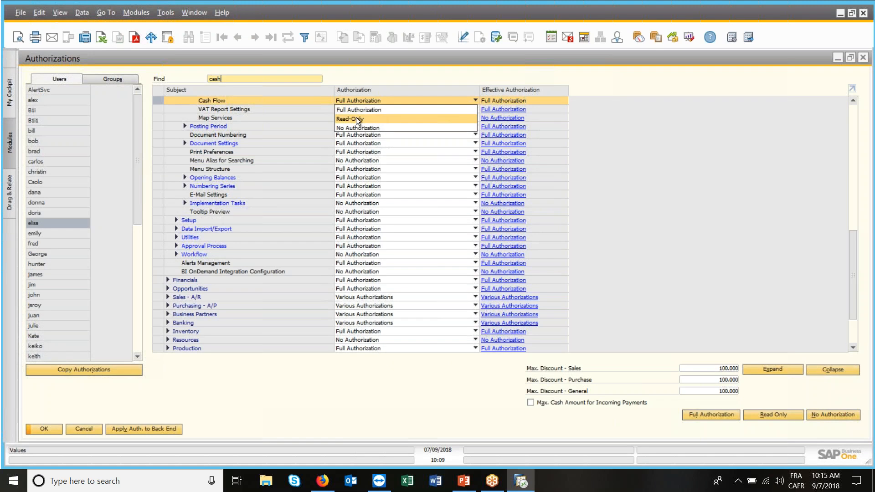
click(370, 120)
click(477, 100)
click(362, 108)
Search the authorization subjects for "bud" and expand Budget Setup to examine its permissions
click(231, 81)
text(bud)
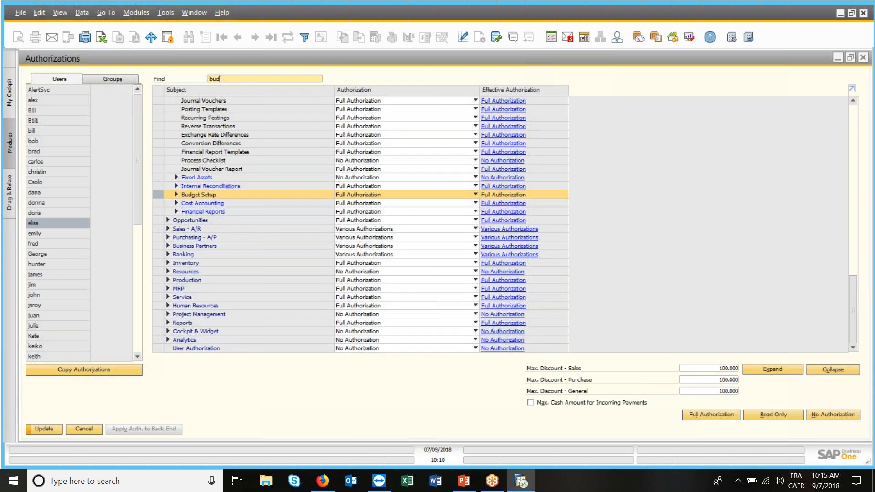
click(176, 195)
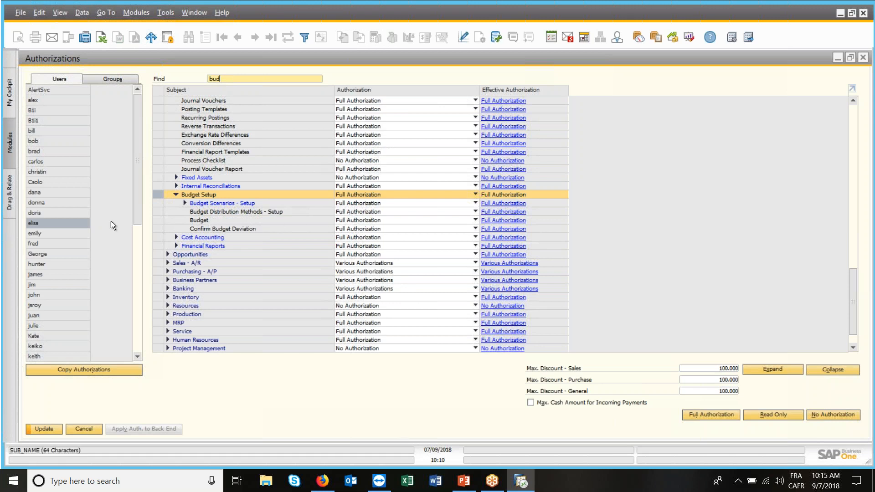
Check the Budget Setup authorizations of three other users, and close the authorizations without saving
click(58, 172)
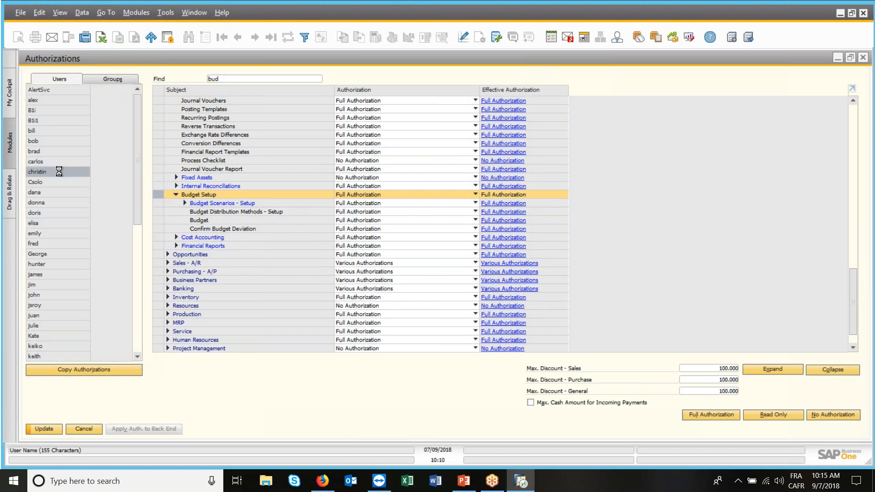
click(64, 141)
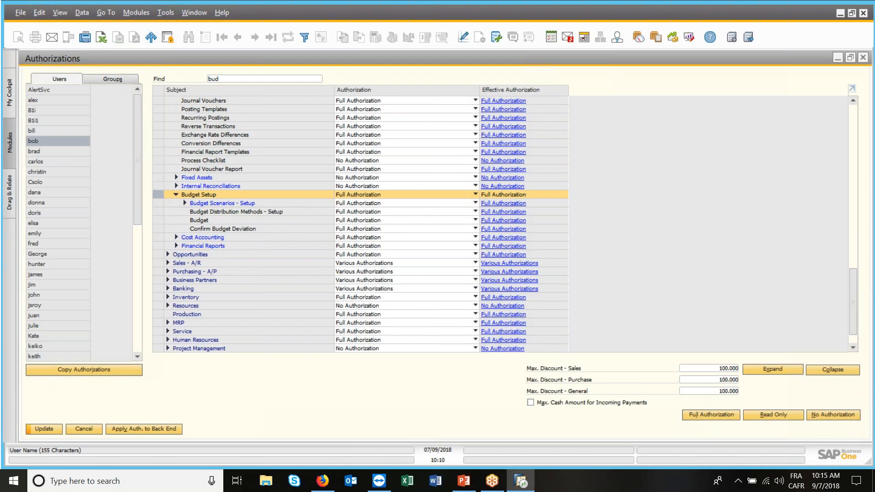
click(56, 264)
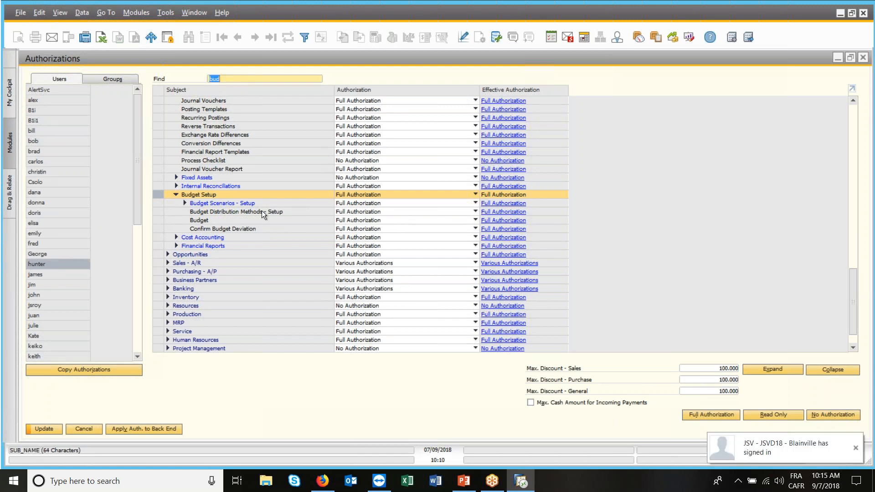
click(177, 195)
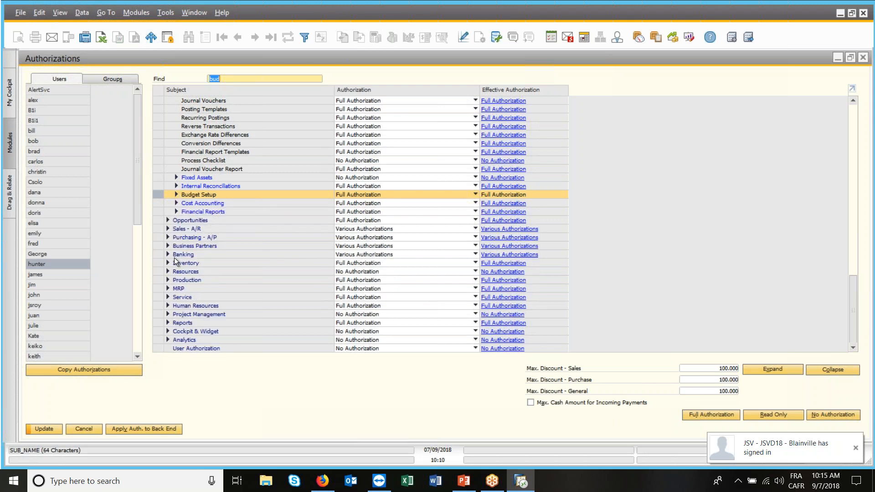
click(79, 428)
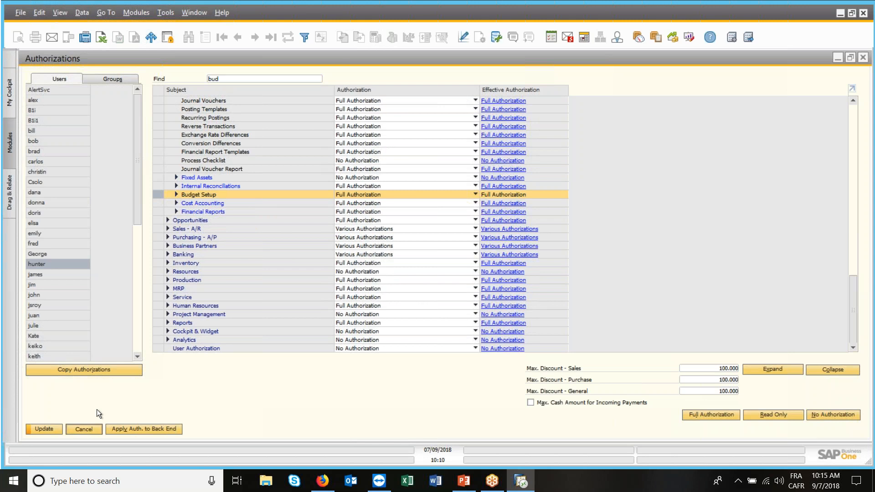
scroll(176, 195, down, 3)
scroll(182, 110, up, 3)
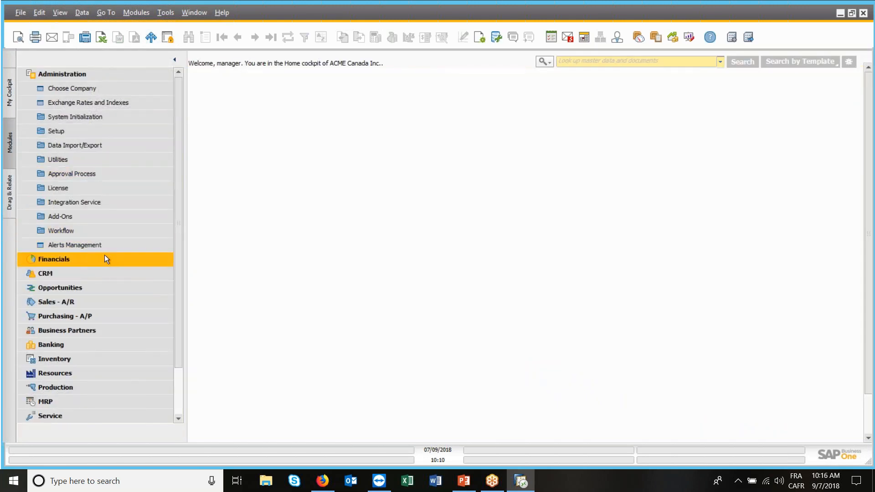
Display the account budgets and distribution methods of the Main Budget-01/01/2016 scenario, and close the scenario and its definition
click(71, 258)
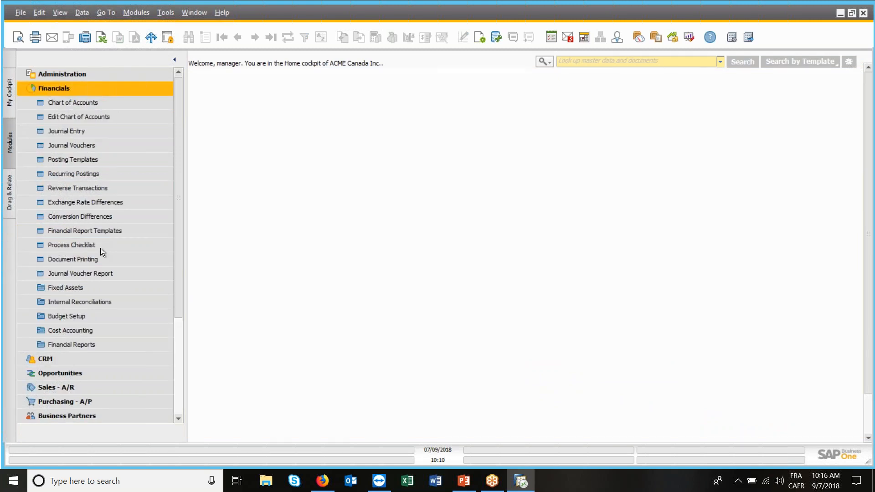
click(81, 316)
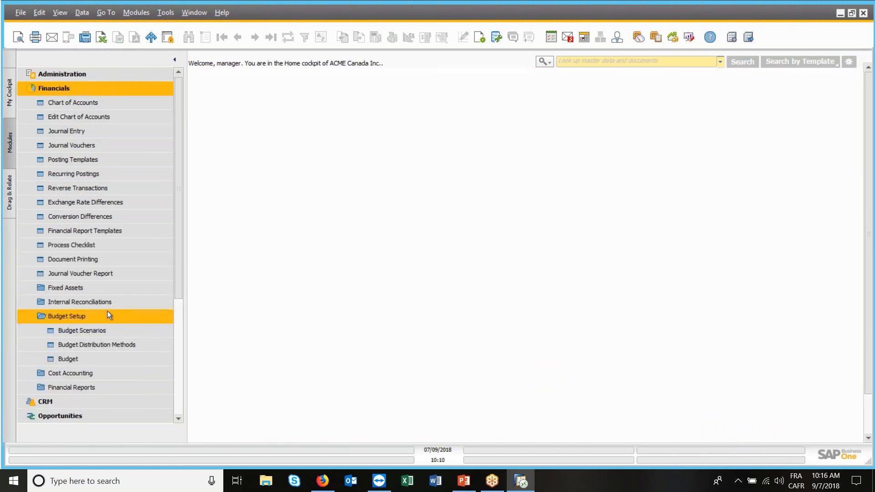
click(75, 360)
click(408, 189)
click(372, 217)
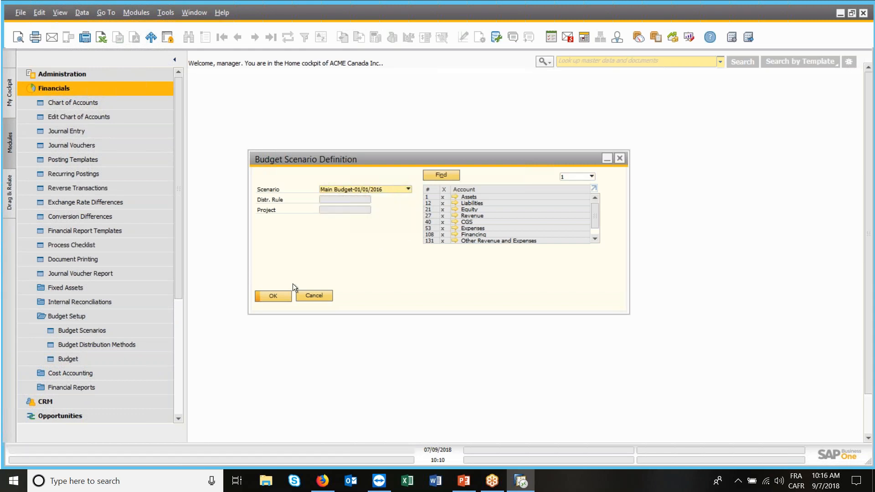
click(283, 299)
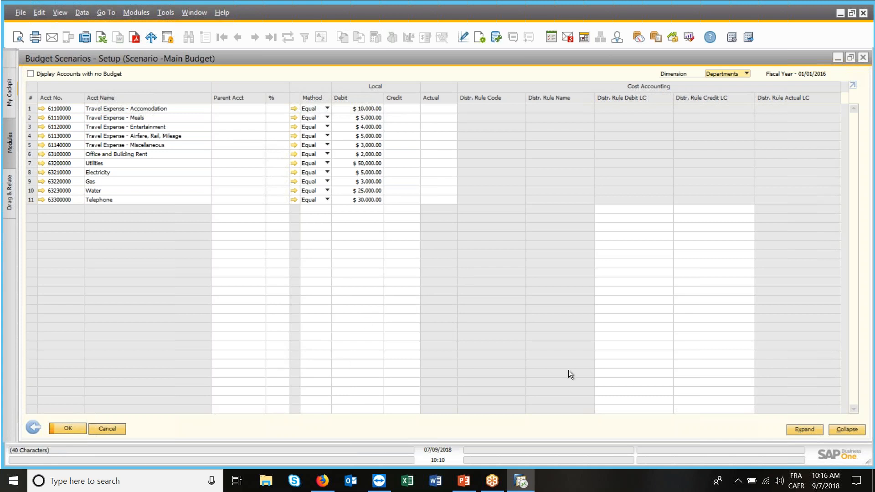
click(40, 427)
click(314, 295)
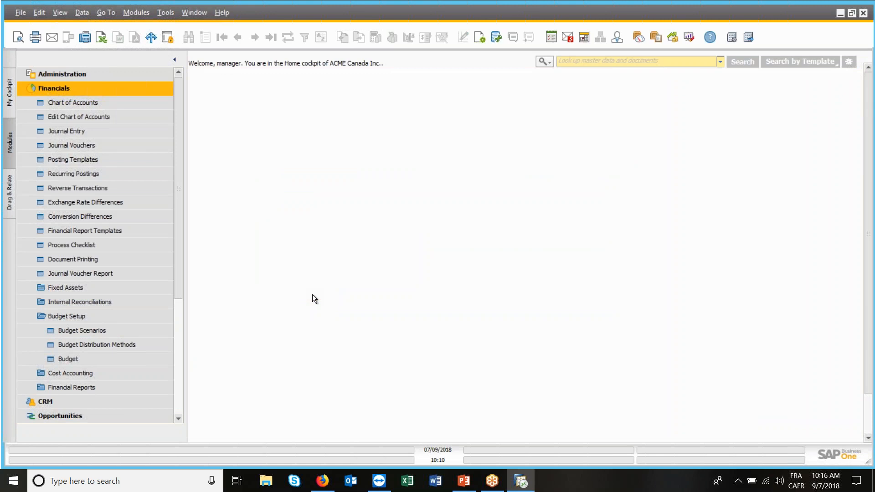
Open the Chart of Accounts, display the Revenue accounts with their G/L account details, and close the chart
click(121, 89)
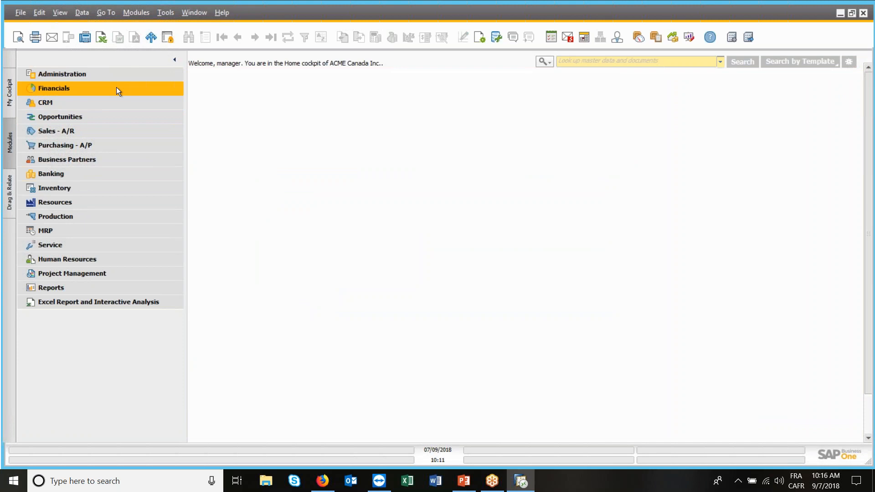
click(117, 89)
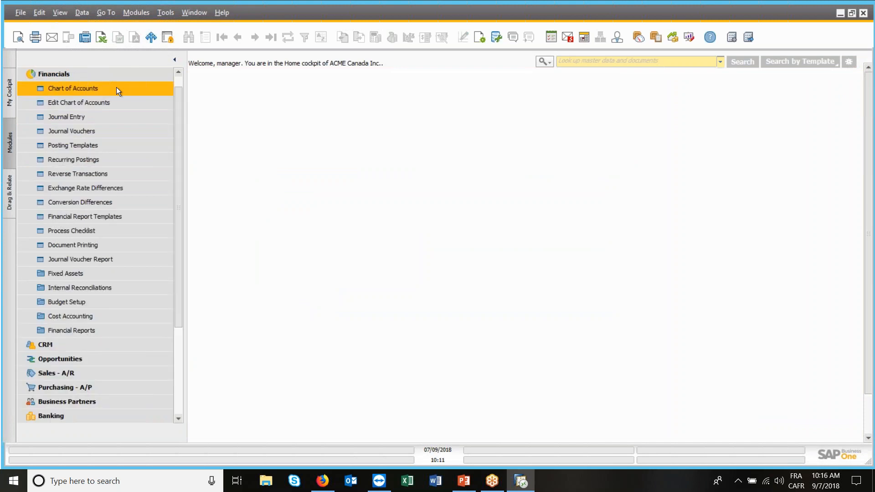
click(94, 74)
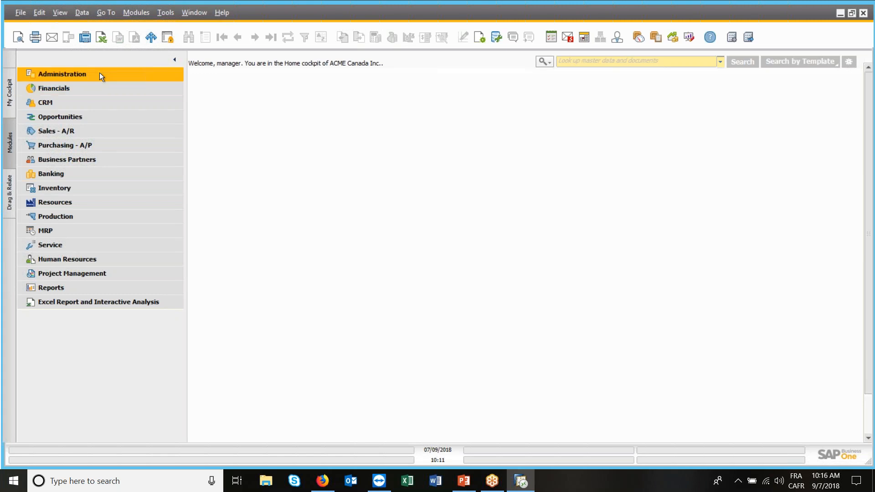
click(87, 88)
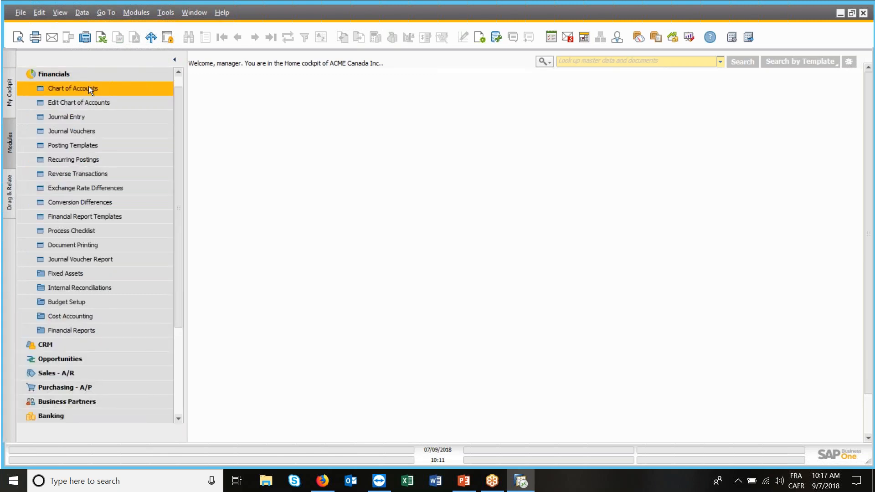
click(88, 89)
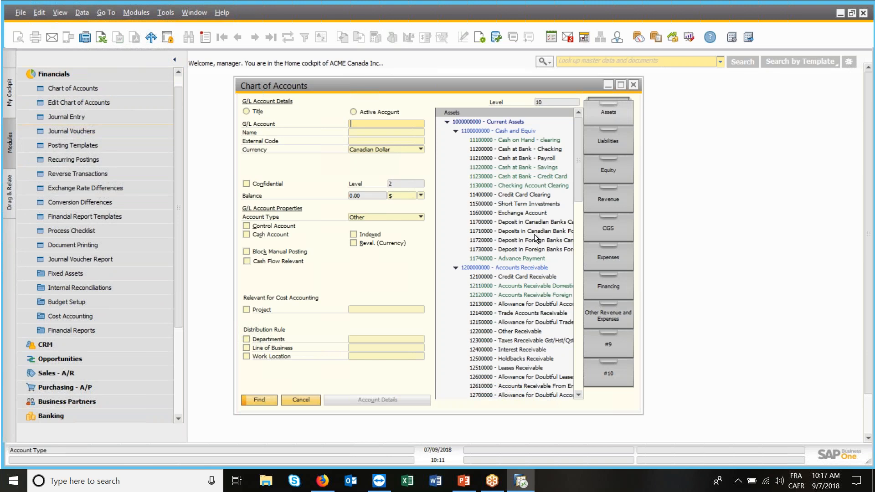
click(617, 196)
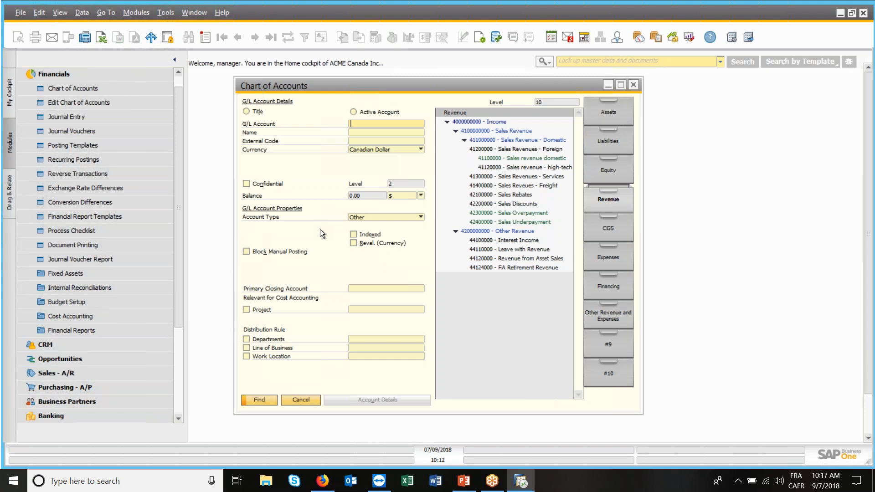
click(633, 85)
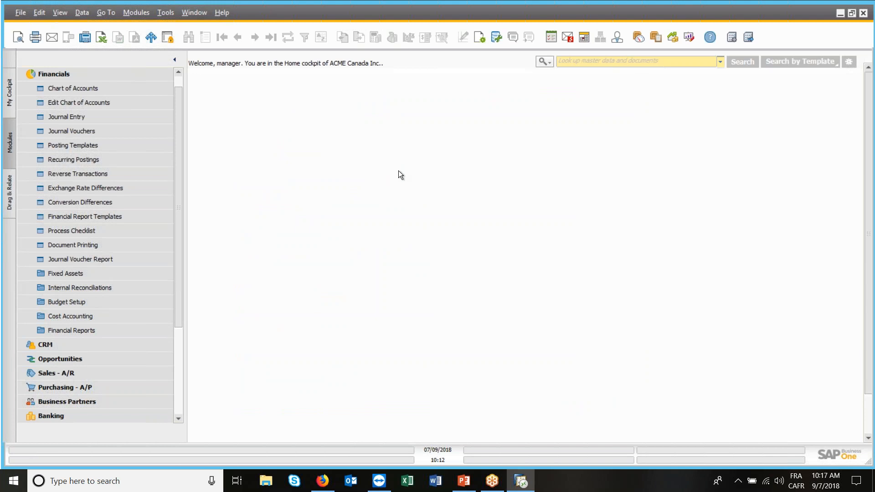
Examine the Financial and Accounting report groups within the Financials module's Financial Reports, and collapse the reports
click(85, 329)
scroll(132, 257, down, 2)
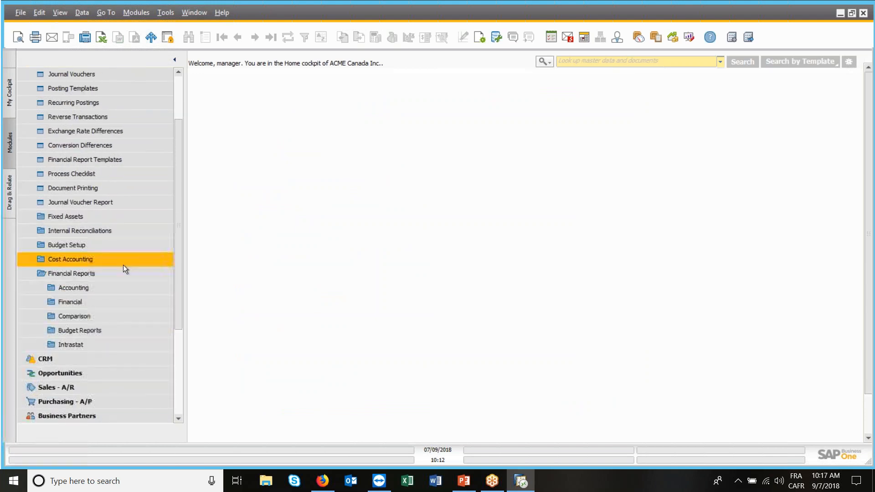
click(100, 301)
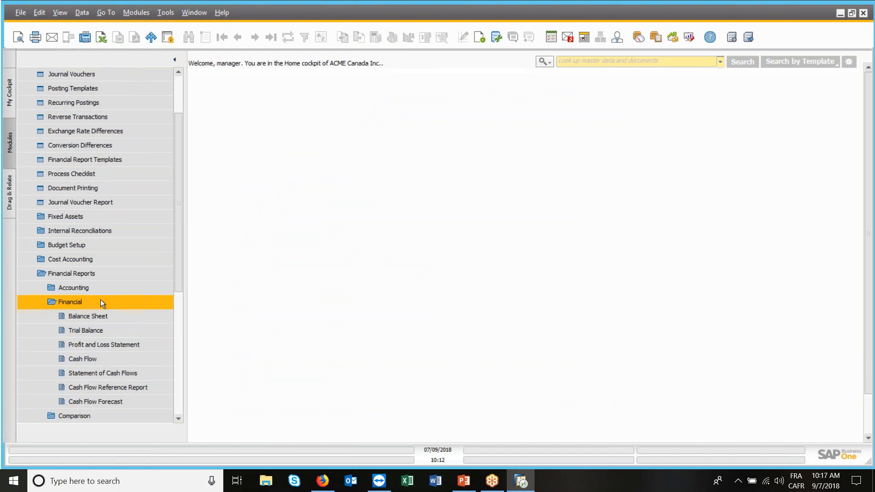
click(100, 301)
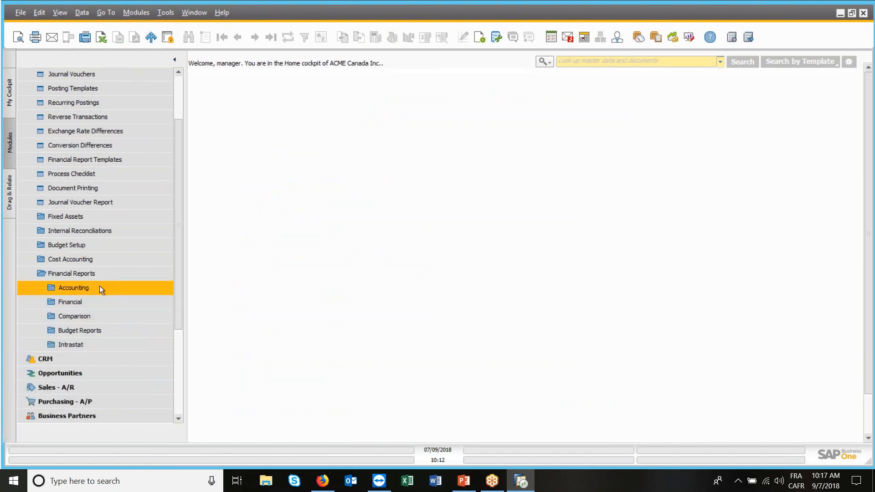
click(99, 286)
scroll(118, 307, down, 2)
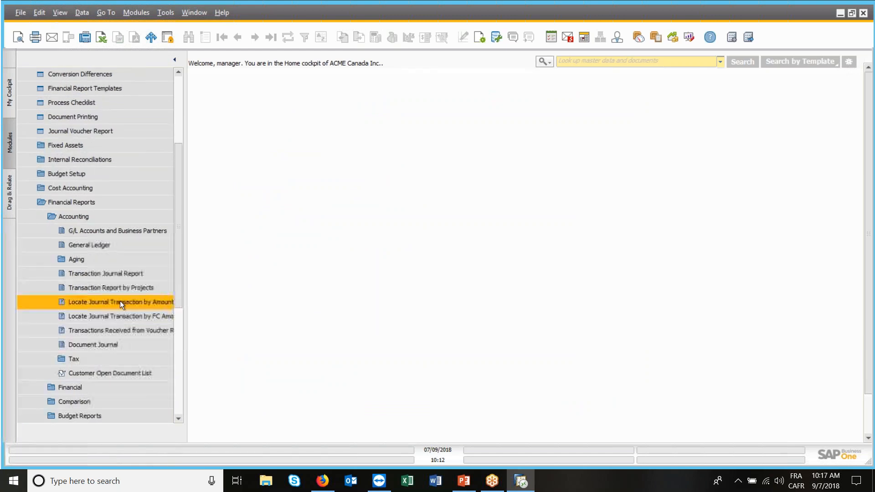
click(93, 215)
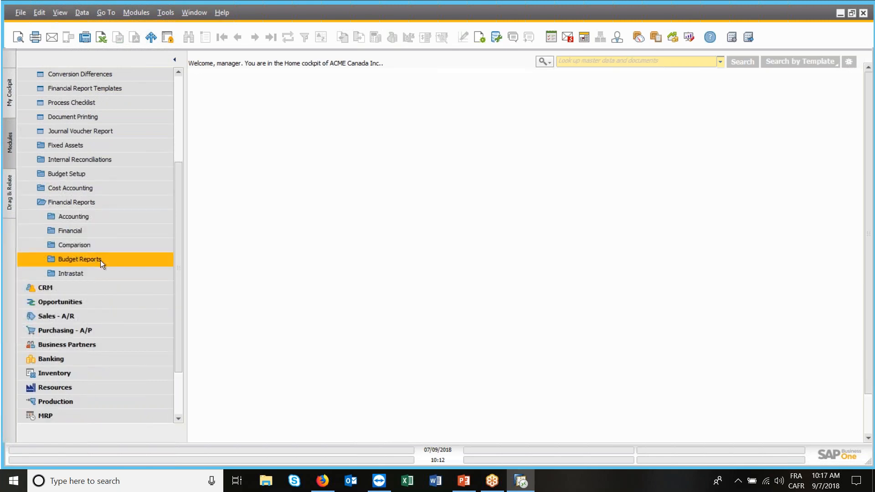
click(86, 201)
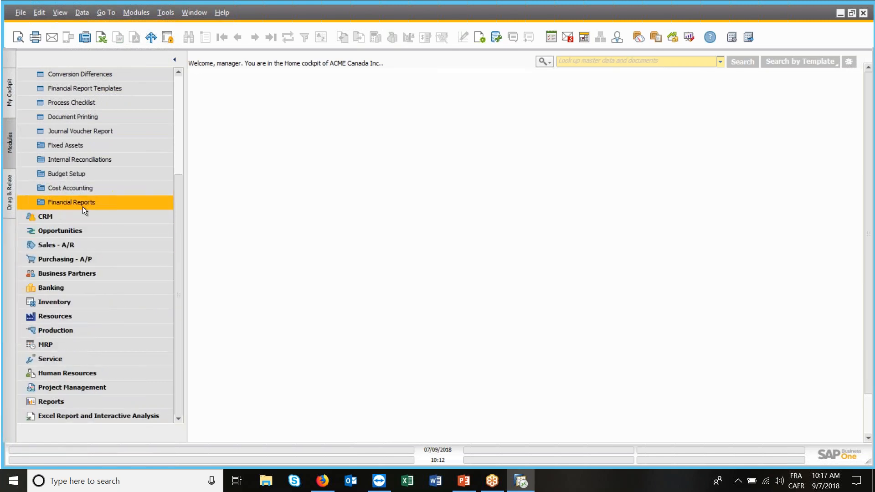
Reopen Financial Reports and compare the reports offered under its Financial and Accounting groups
click(82, 202)
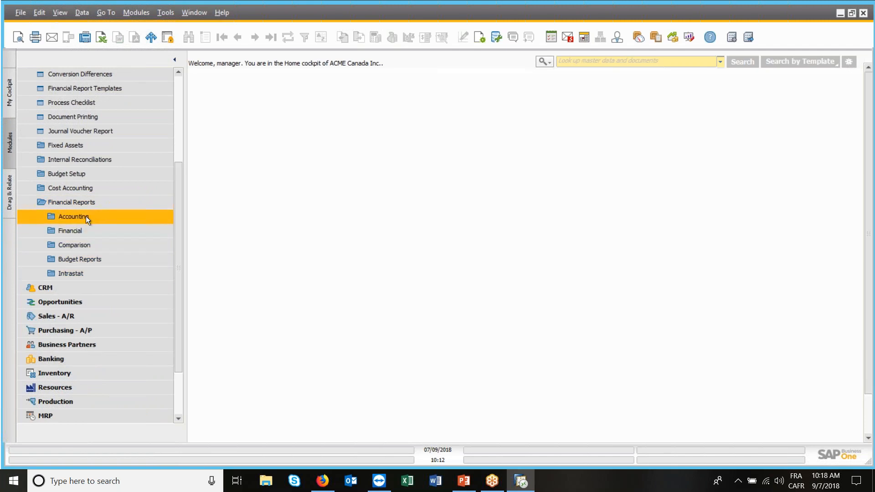
click(80, 228)
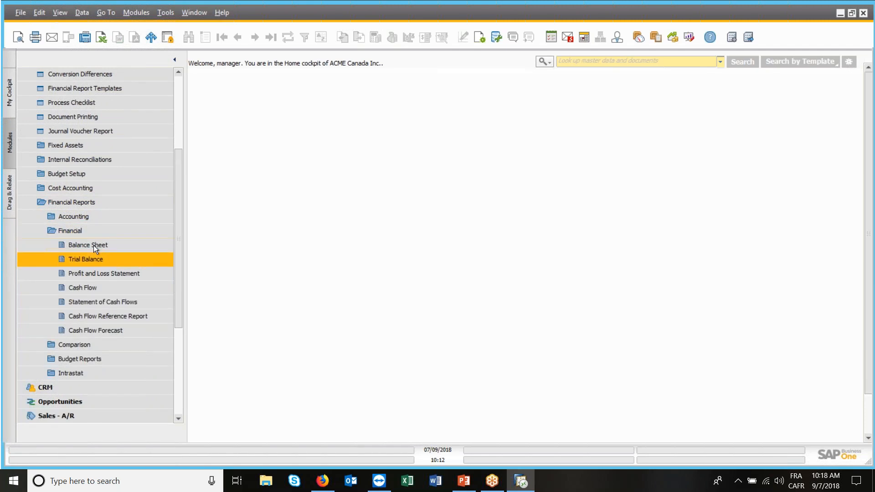
click(86, 229)
click(86, 216)
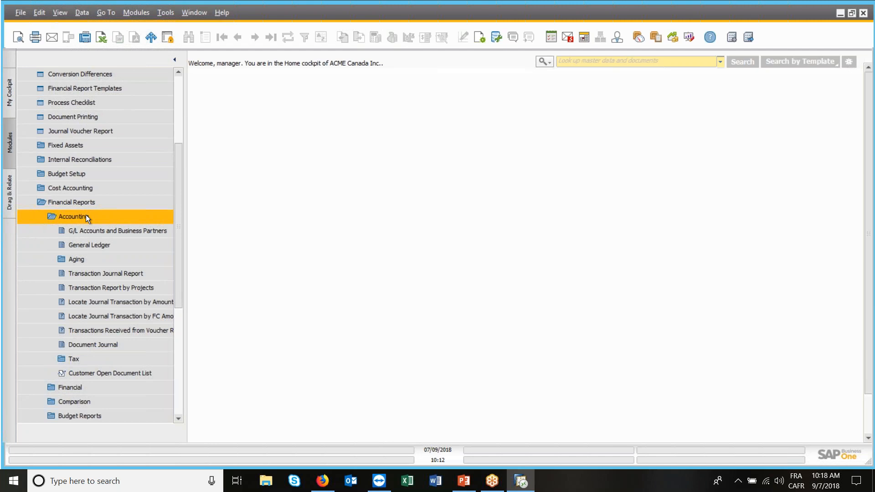
click(85, 216)
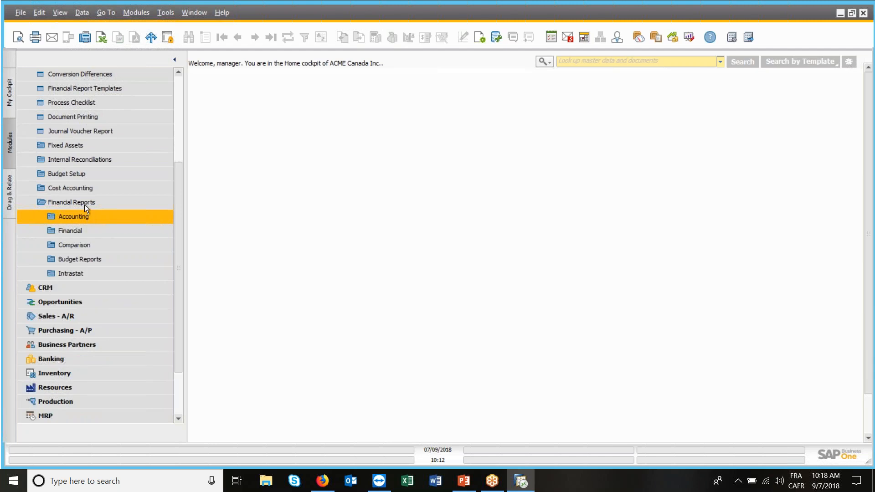
click(85, 230)
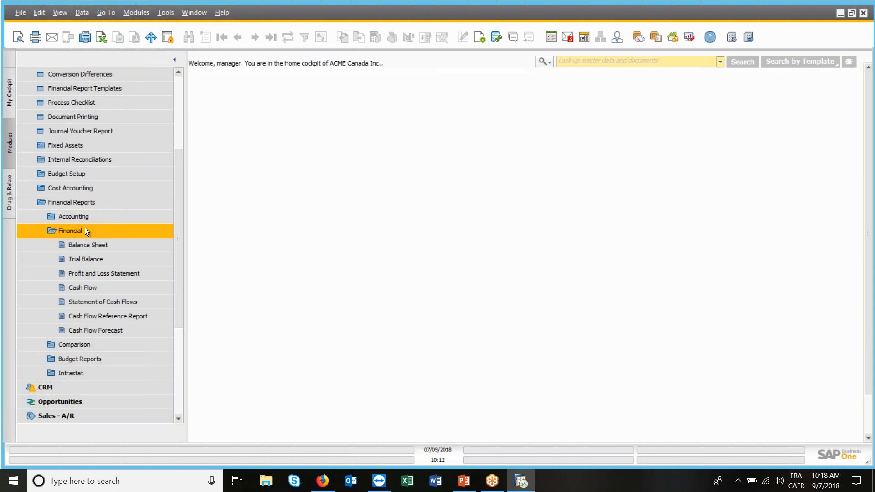
click(86, 231)
click(86, 231)
click(84, 228)
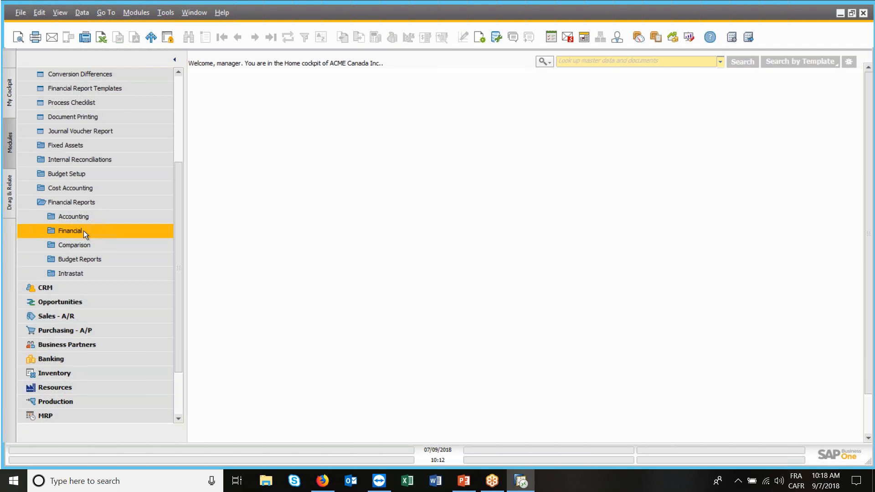
Expand Budget Reports to examine the available budget reports, and collapse Financial Reports
click(85, 260)
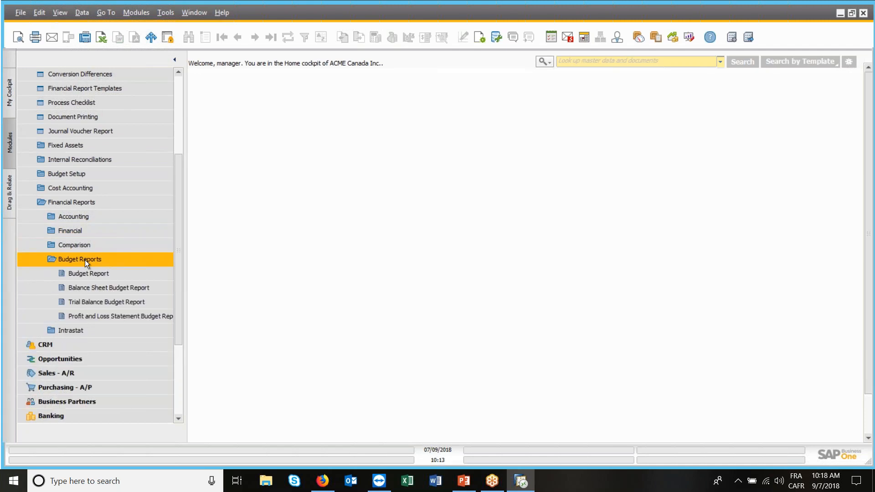
click(85, 259)
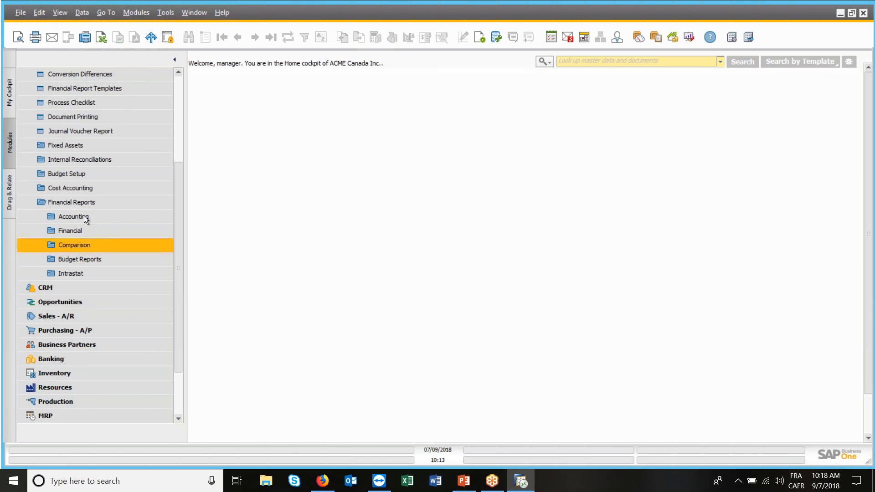
click(80, 203)
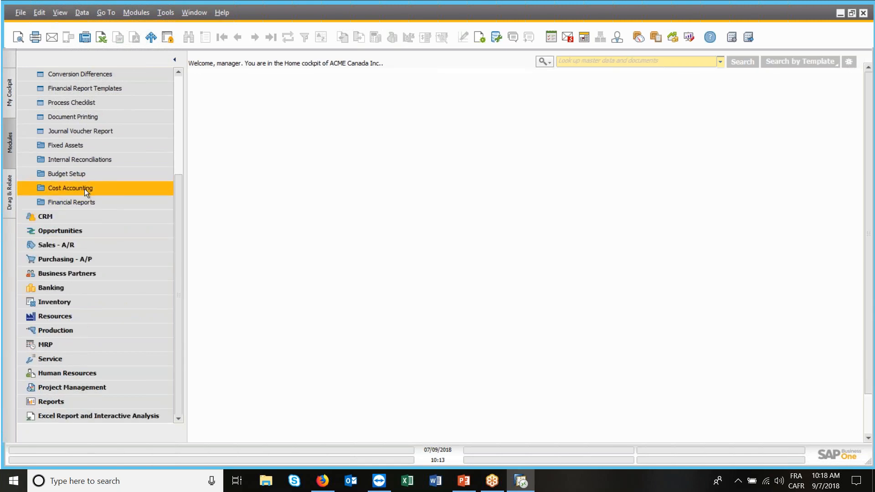
Display the Cost Center Report selection criteria from Cost Accounting, close them, and collapse the Cost Accounting and Financials entries
click(84, 188)
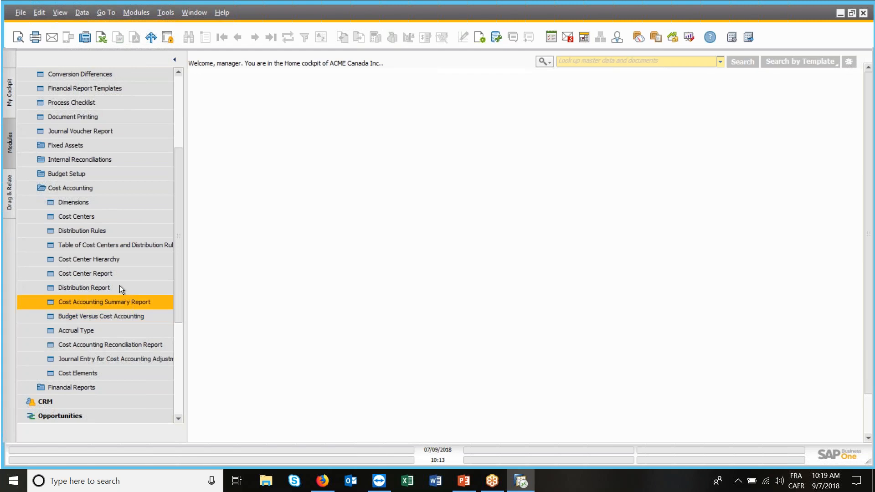
click(113, 273)
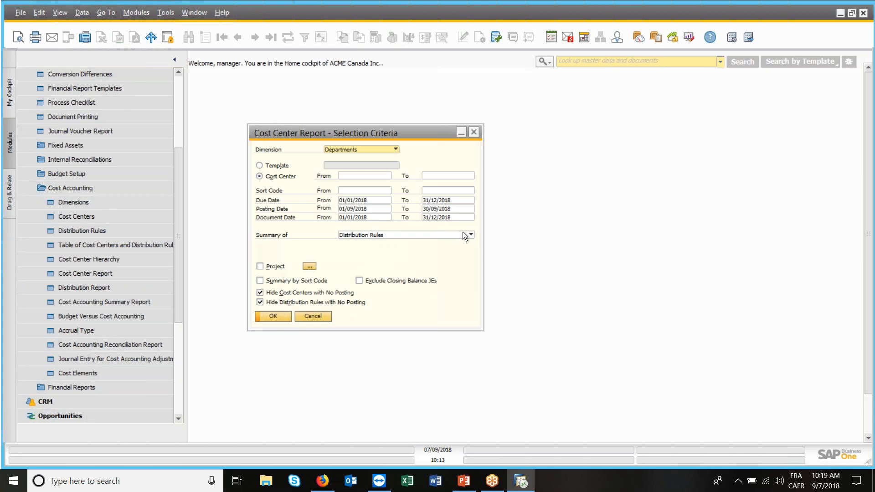
click(473, 133)
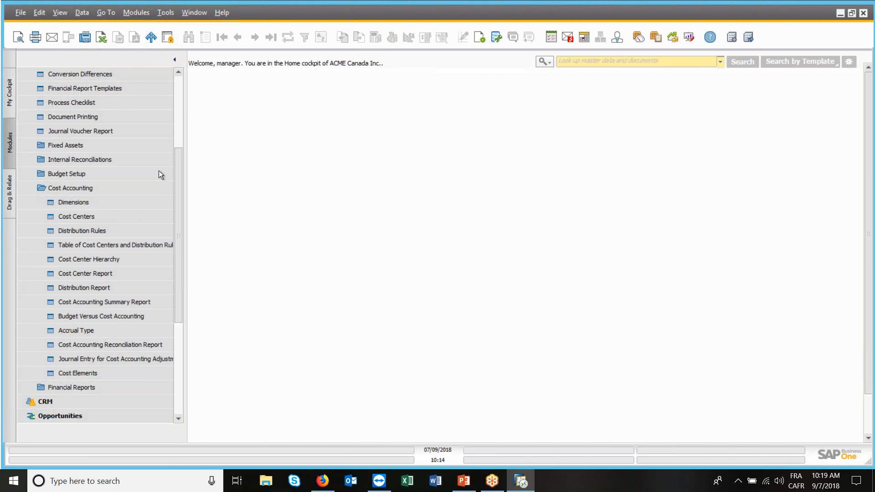
click(93, 188)
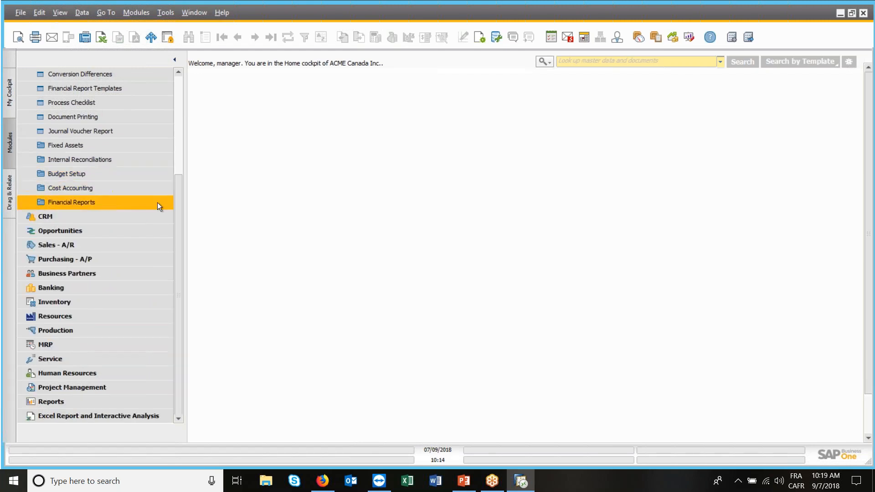
scroll(175, 145, up, 4)
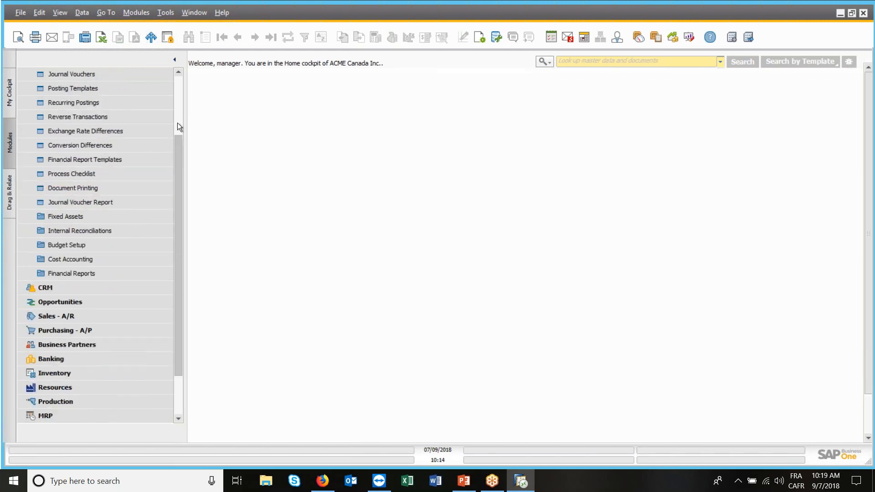
click(75, 87)
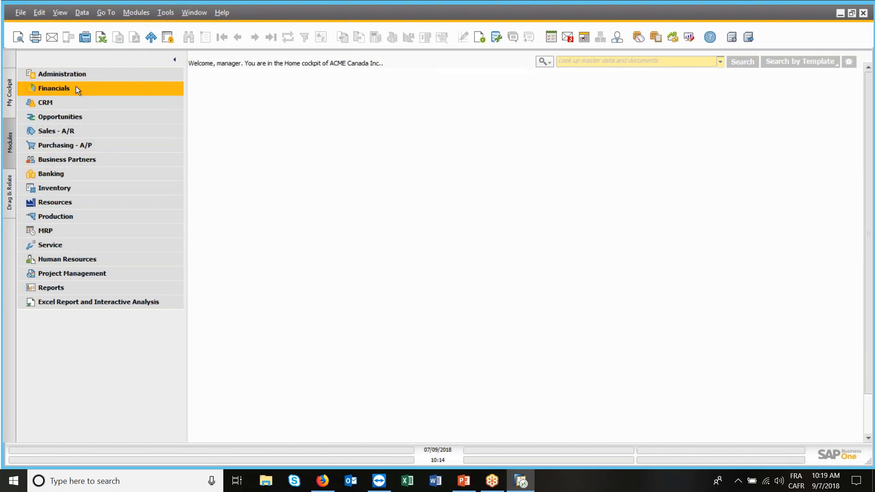
Display the version information for SAP Business One, and close it
click(226, 13)
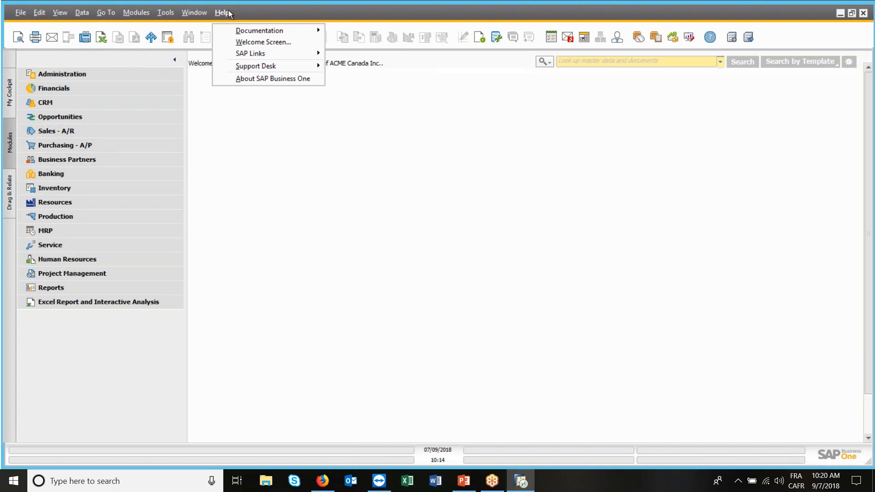
click(249, 77)
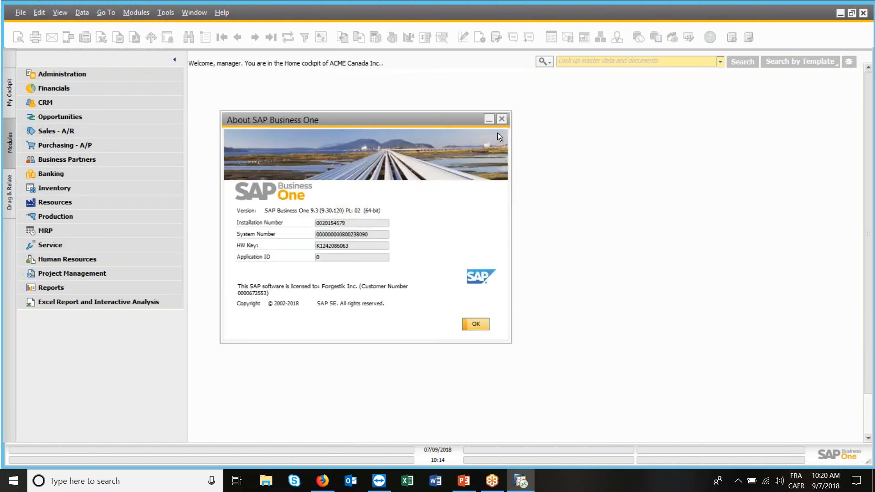
click(502, 119)
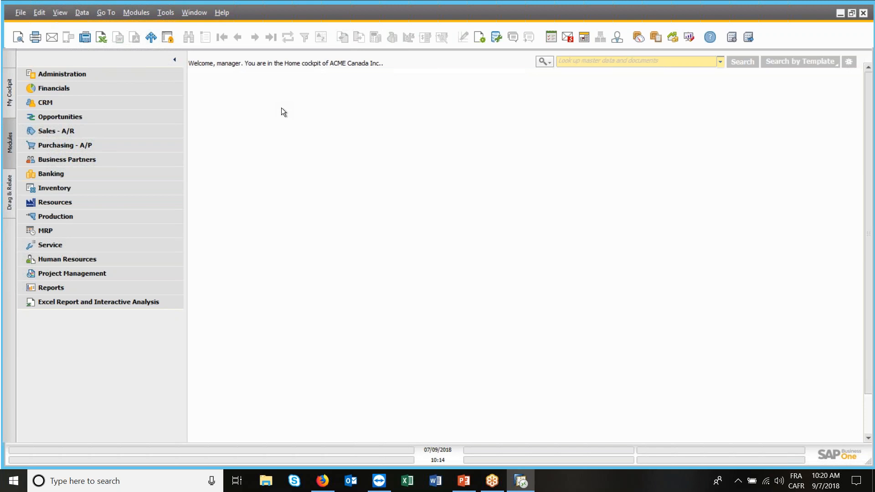
Switch to the PowerPoint presentation and show the closing "Merci!" slide in reading view
click(465, 481)
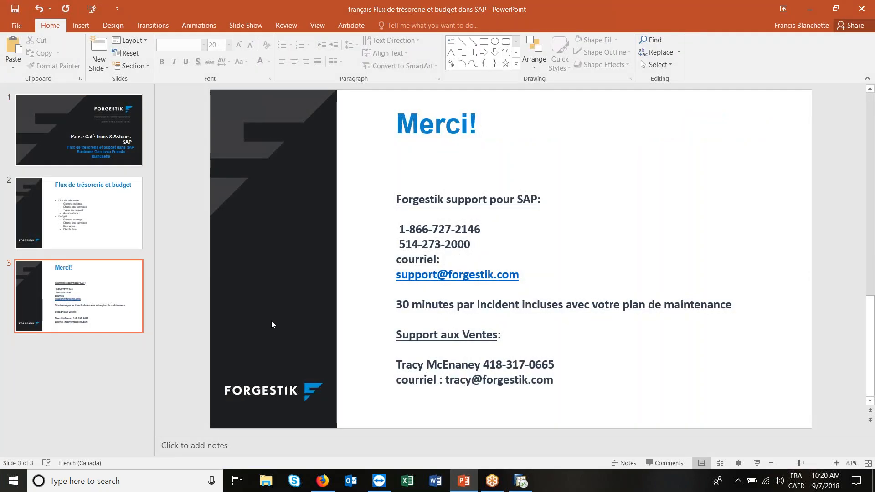
click(739, 463)
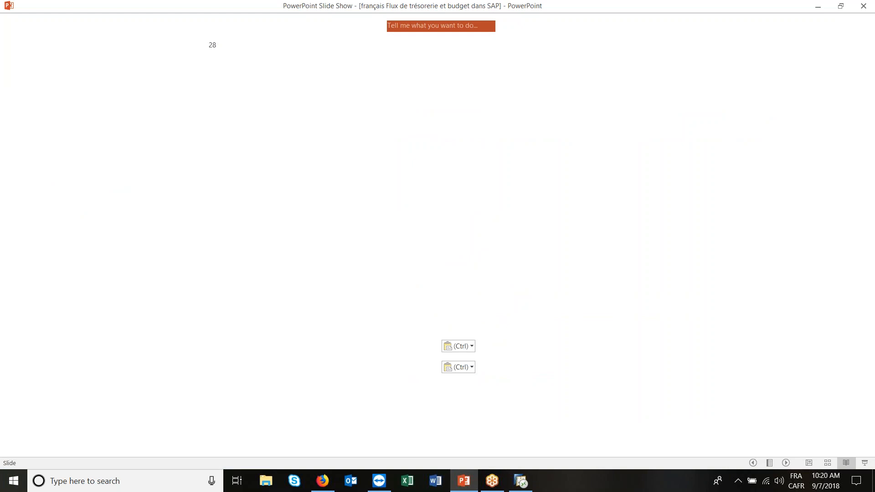